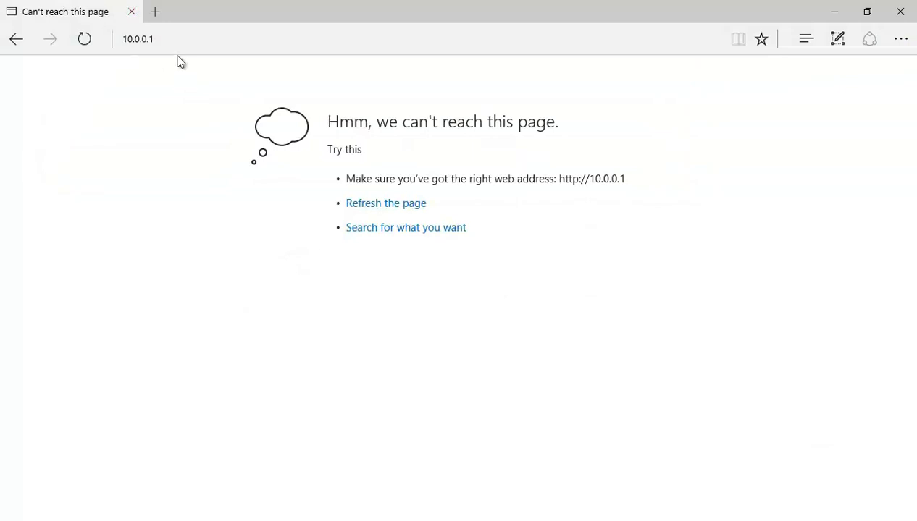
{"action": "key", "text": "Return"}
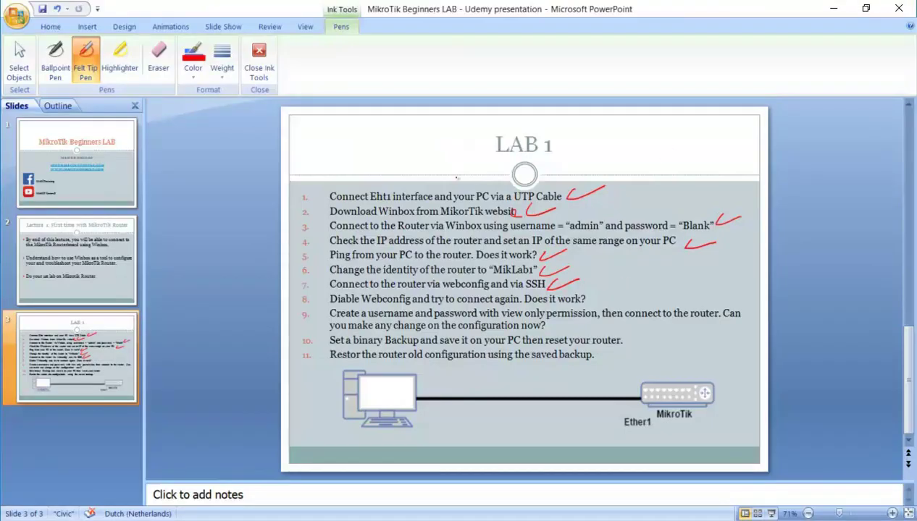
Draw a red check mark after item 8, disable Webconfig, on the LAB 1 slide.
{"action": "left_click_drag", "start_coordinate": [590, 295], "coordinate": [624, 292]}
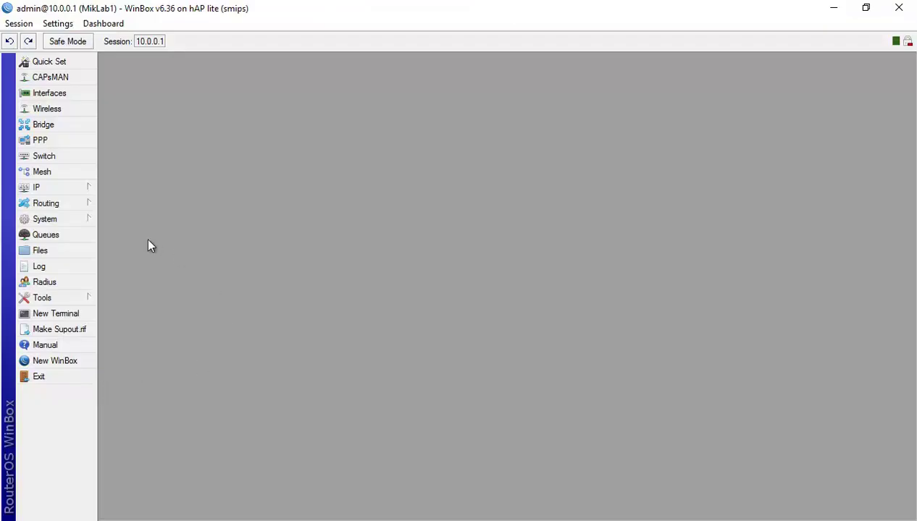
Open System > Users and confirm admin is the only router user.
{"action": "left_click", "coordinate": [65, 216]}
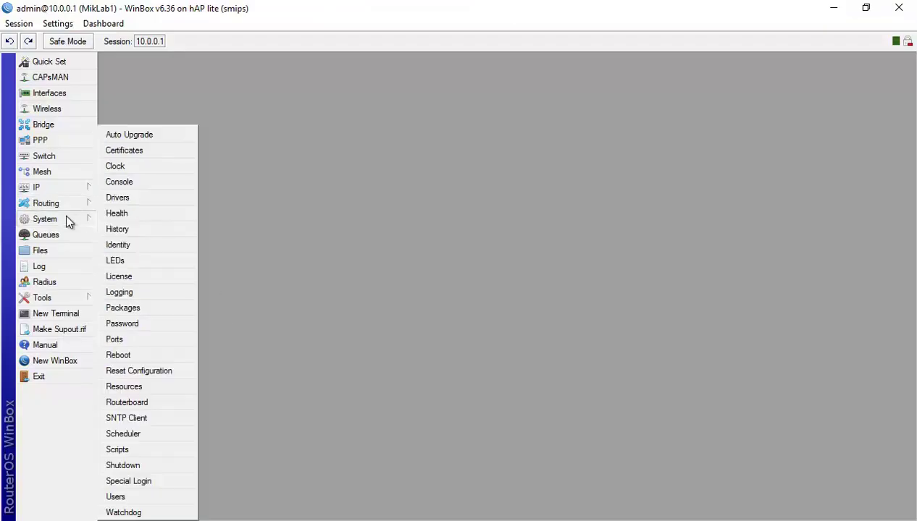
{"action": "left_click", "coordinate": [142, 498]}
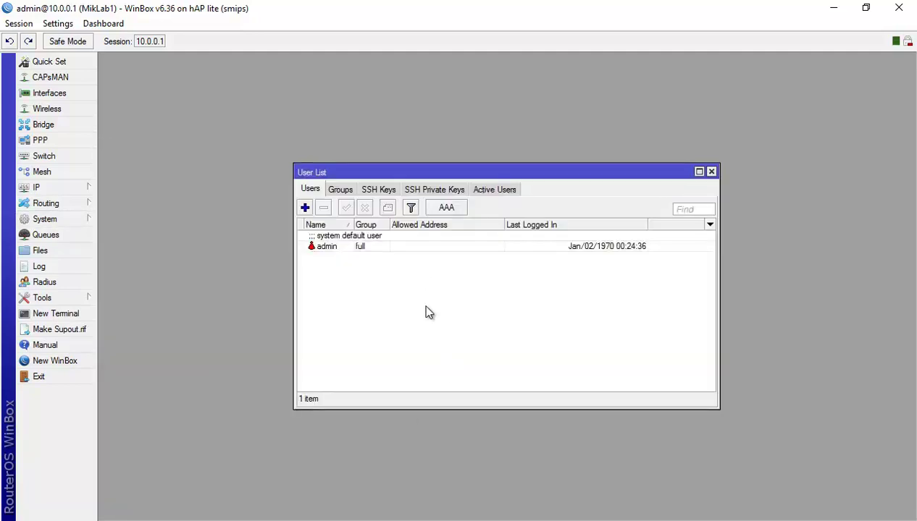
{"action": "left_click", "coordinate": [332, 249]}
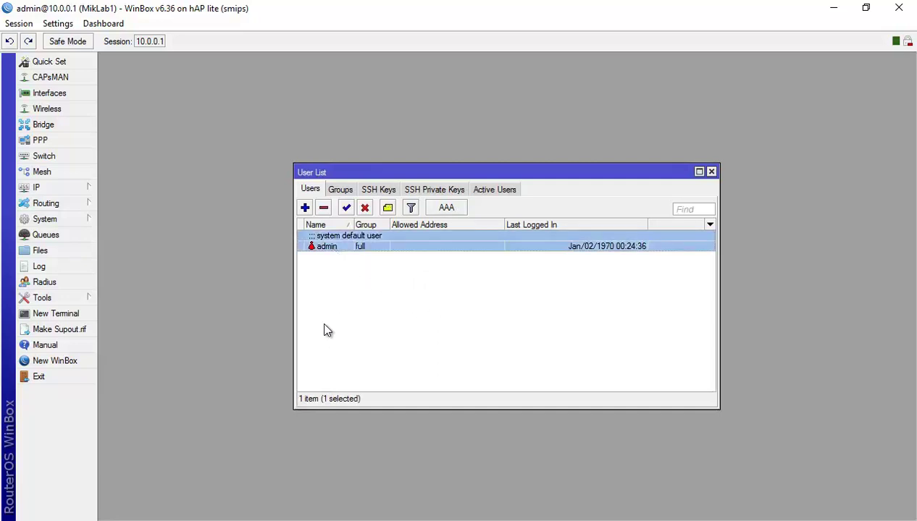
Disconnect, then reconnect to MikLab1 at 10.0.0.1 as admin with the session window maximized.
{"action": "left_click", "coordinate": [19, 23]}
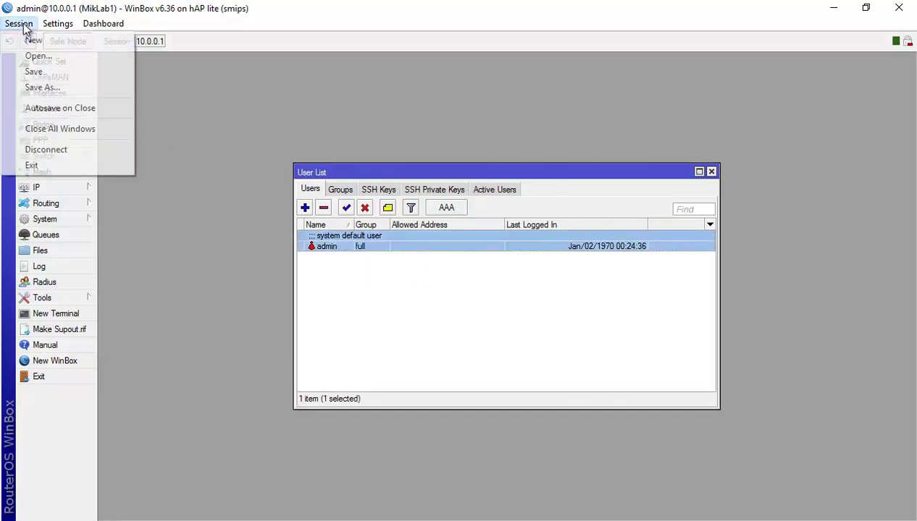
{"action": "left_click", "coordinate": [57, 150]}
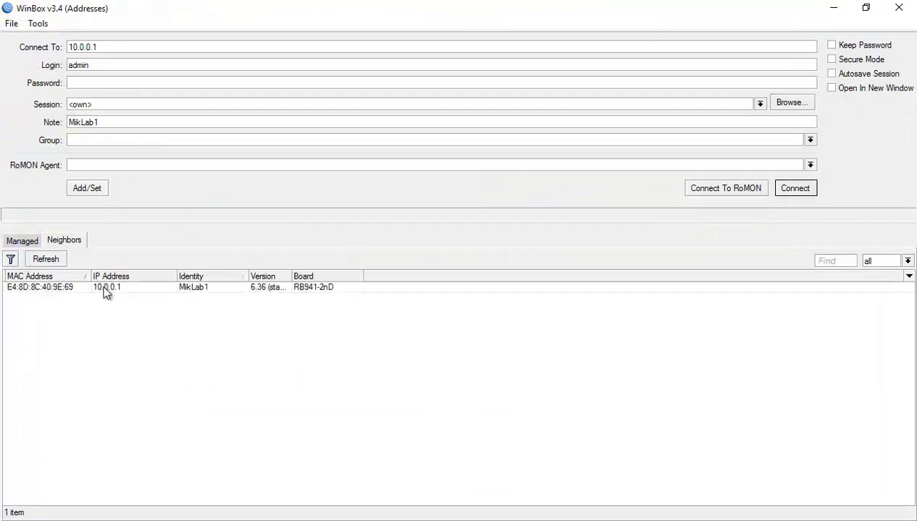
{"action": "left_click", "coordinate": [103, 287]}
{"action": "left_click", "coordinate": [89, 65]}
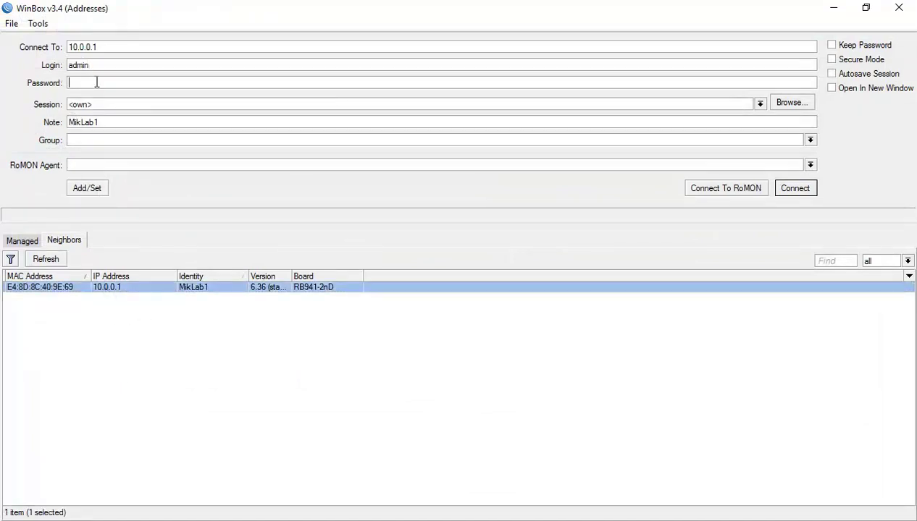
{"action": "left_click", "coordinate": [814, 192]}
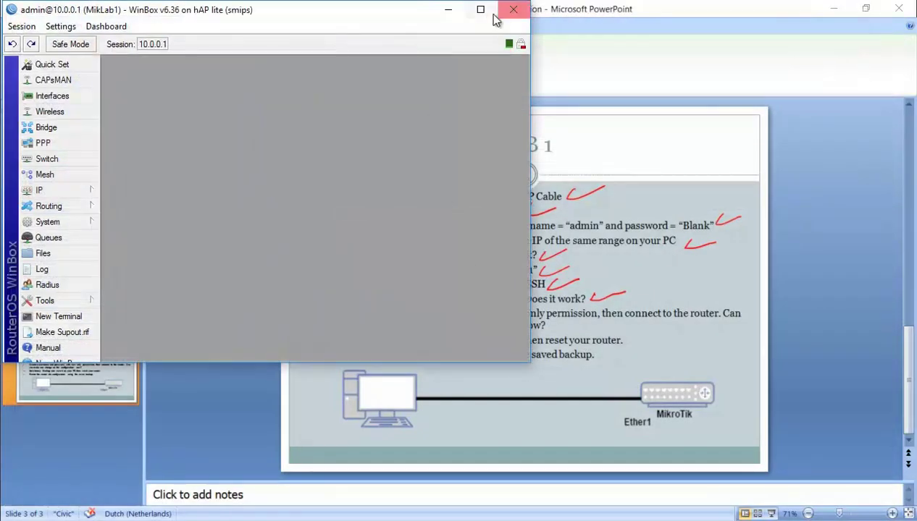
{"action": "left_click", "coordinate": [477, 11]}
Open System > Users and switch to the Groups list.
{"action": "left_click", "coordinate": [66, 215]}
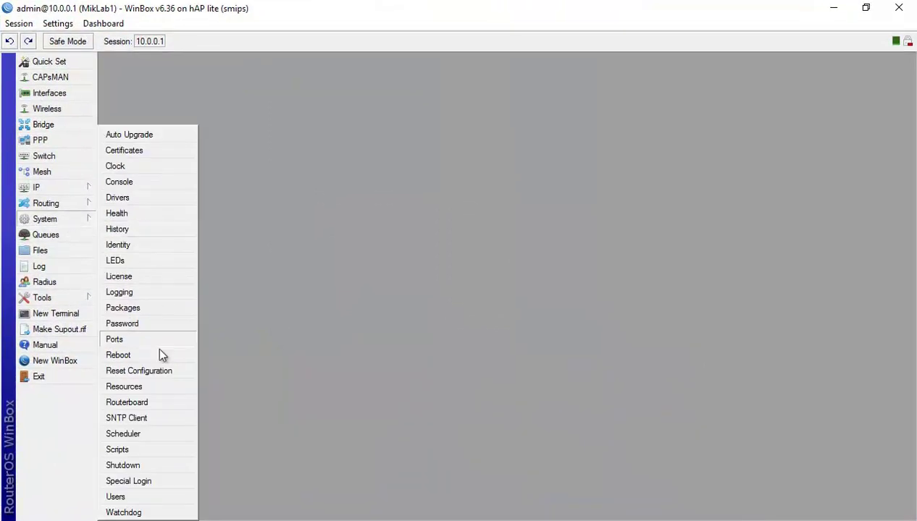
{"action": "left_click", "coordinate": [140, 503]}
{"action": "left_click", "coordinate": [321, 247]}
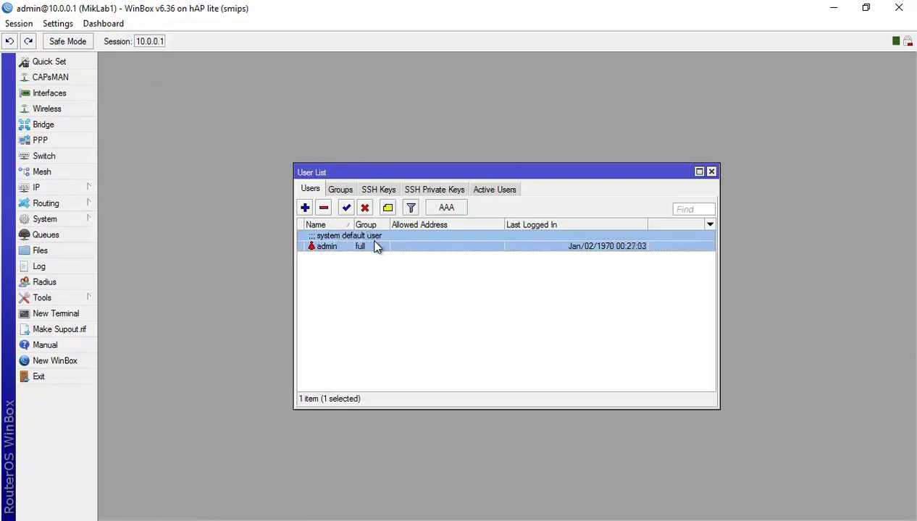
{"action": "left_click", "coordinate": [342, 190]}
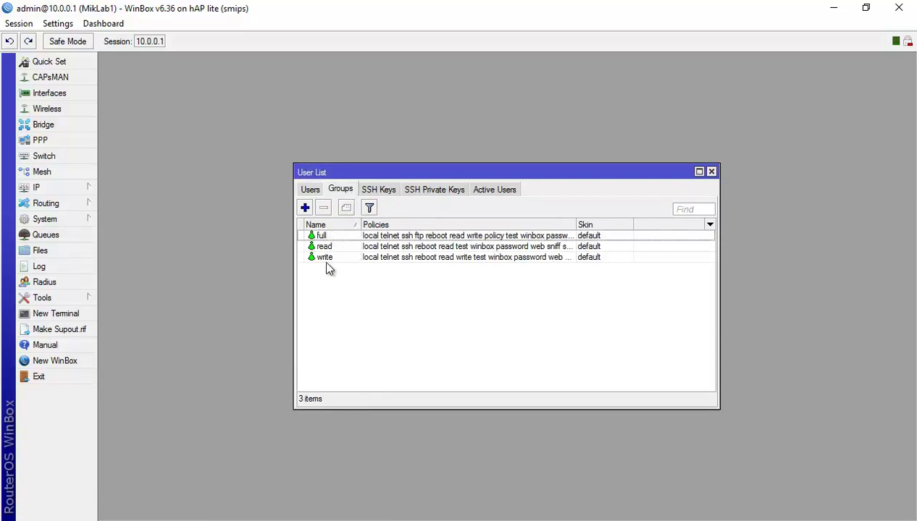
{"action": "left_click", "coordinate": [333, 248]}
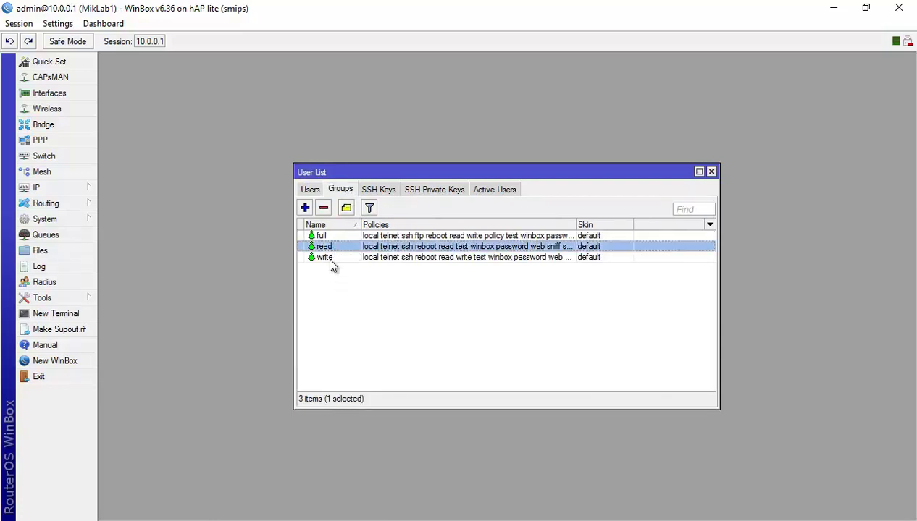
Inspect the write, read and full group policies unchanged, then return to the Users list.
{"action": "double_click", "coordinate": [329, 257]}
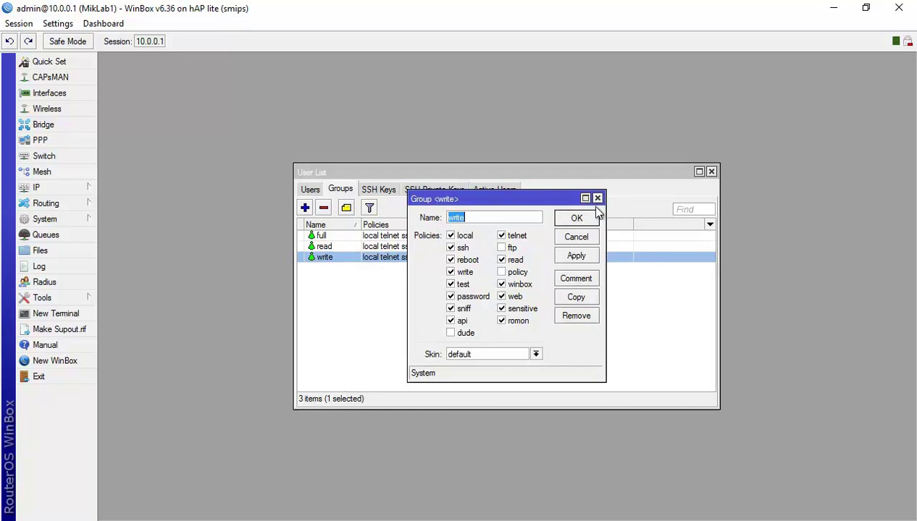
{"action": "left_click", "coordinate": [593, 216]}
{"action": "left_click", "coordinate": [360, 236]}
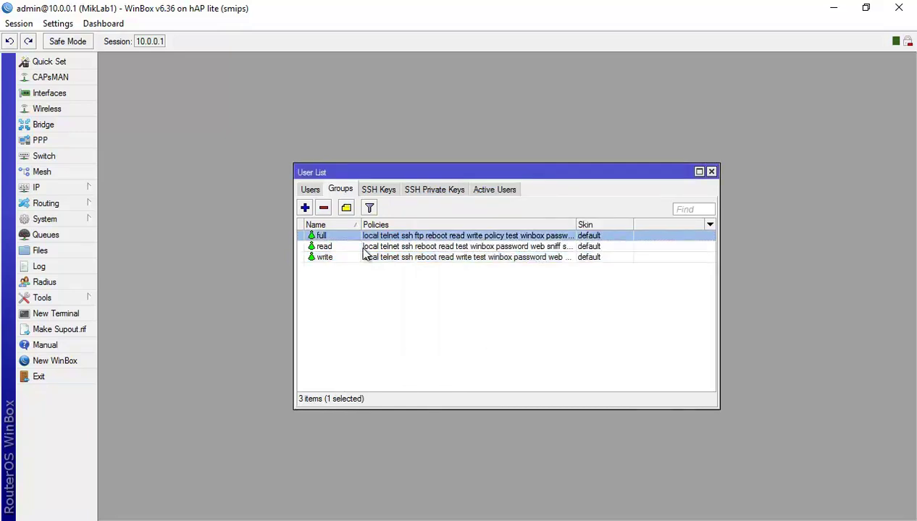
{"action": "double_click", "coordinate": [359, 246]}
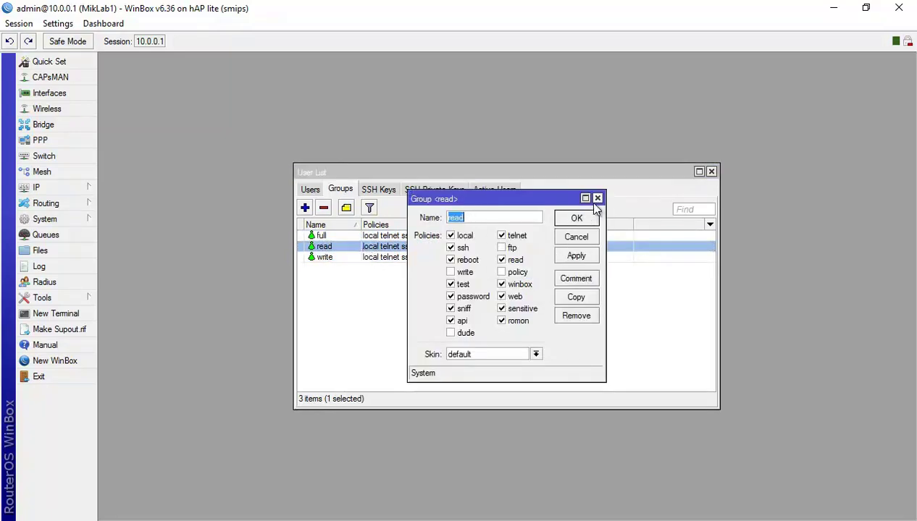
{"action": "left_click", "coordinate": [595, 200]}
{"action": "double_click", "coordinate": [368, 237]}
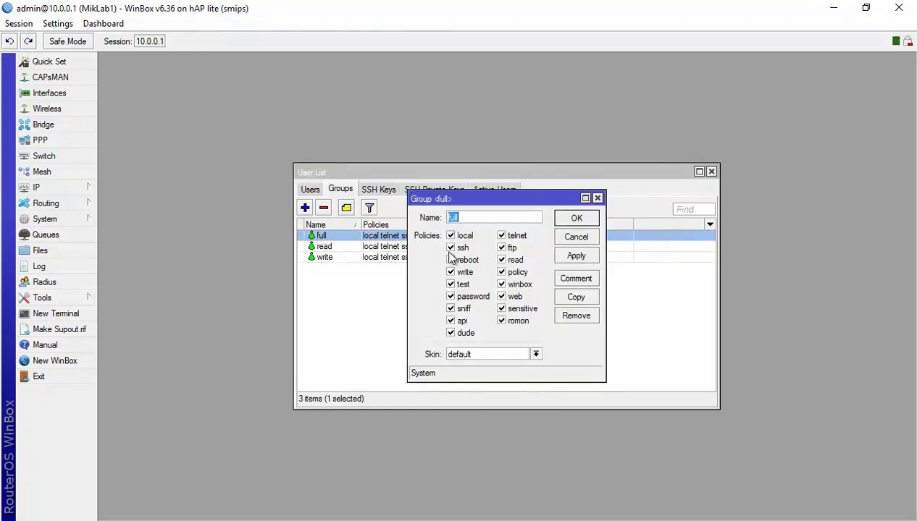
{"action": "left_click", "coordinate": [590, 210]}
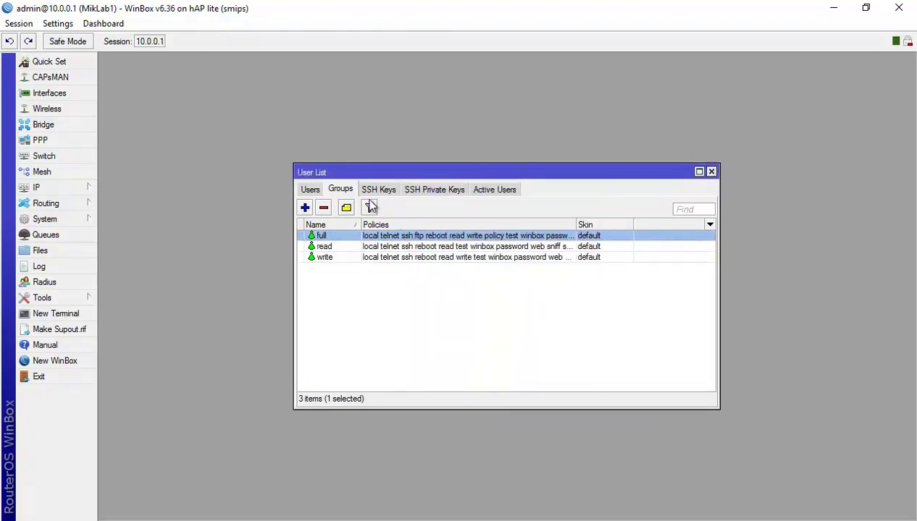
{"action": "left_click", "coordinate": [310, 191]}
Create user Lab1 in the read group with a password, then select it in the list.
{"action": "left_click", "coordinate": [305, 209]}
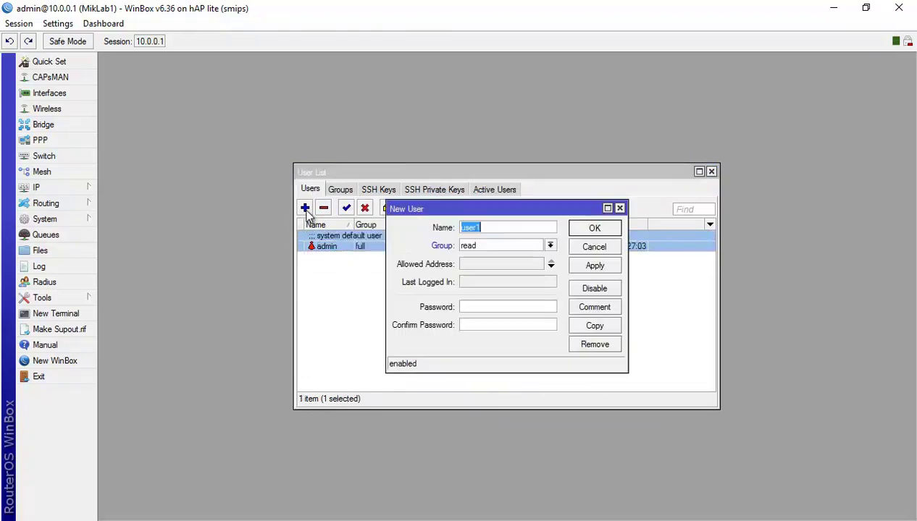
{"action": "type", "text": "Lab1"}
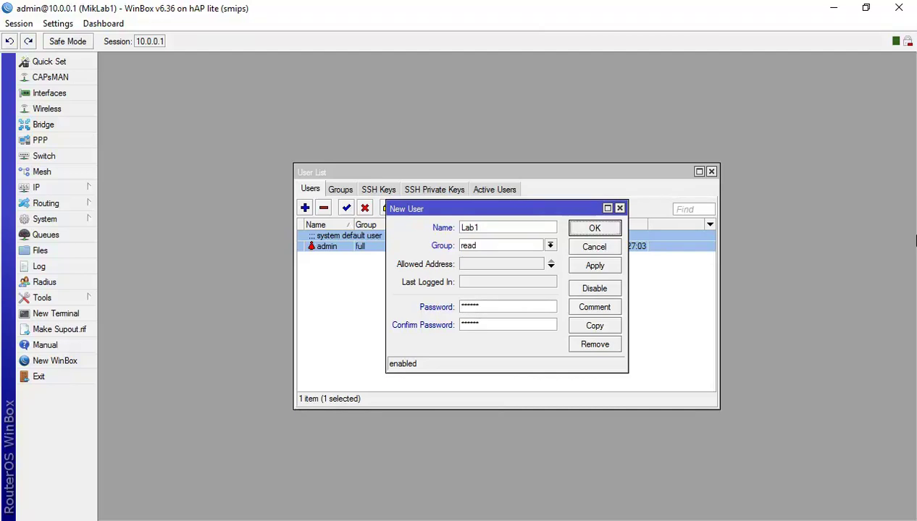
{"action": "left_click", "coordinate": [549, 246]}
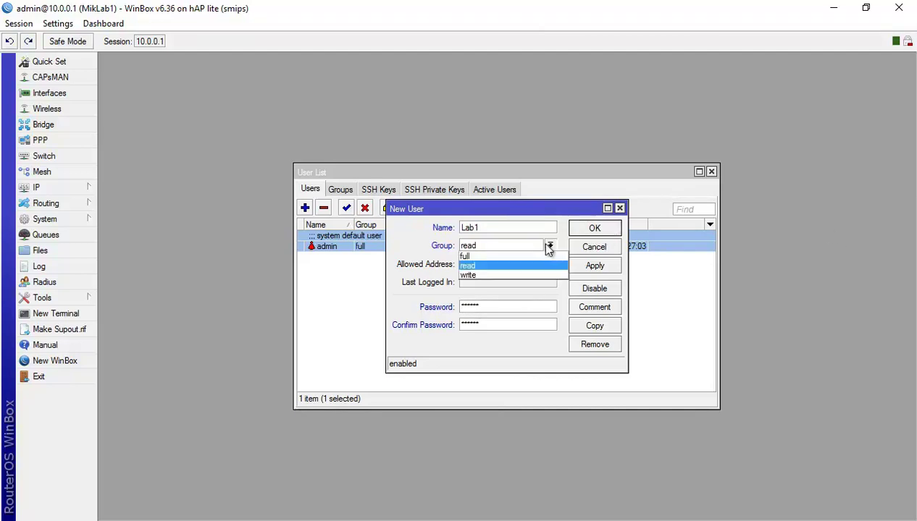
{"action": "left_click", "coordinate": [548, 245]}
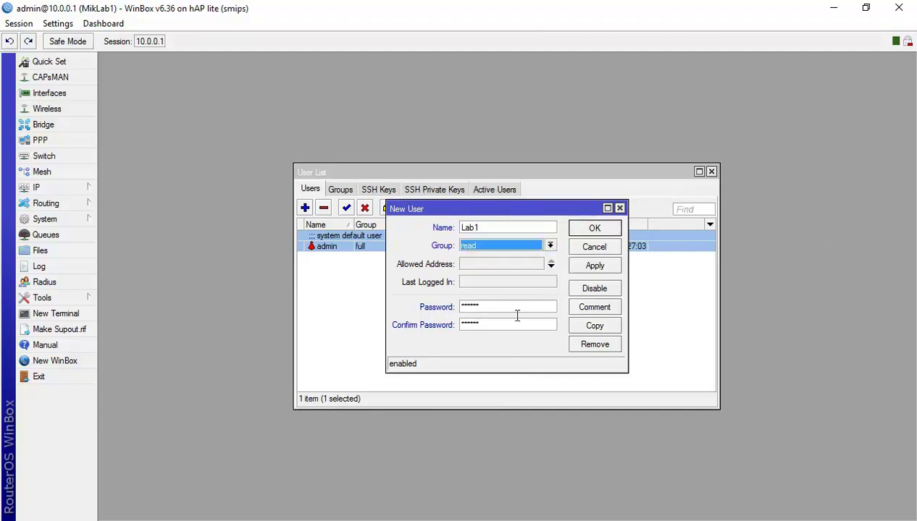
{"action": "left_click", "coordinate": [605, 229]}
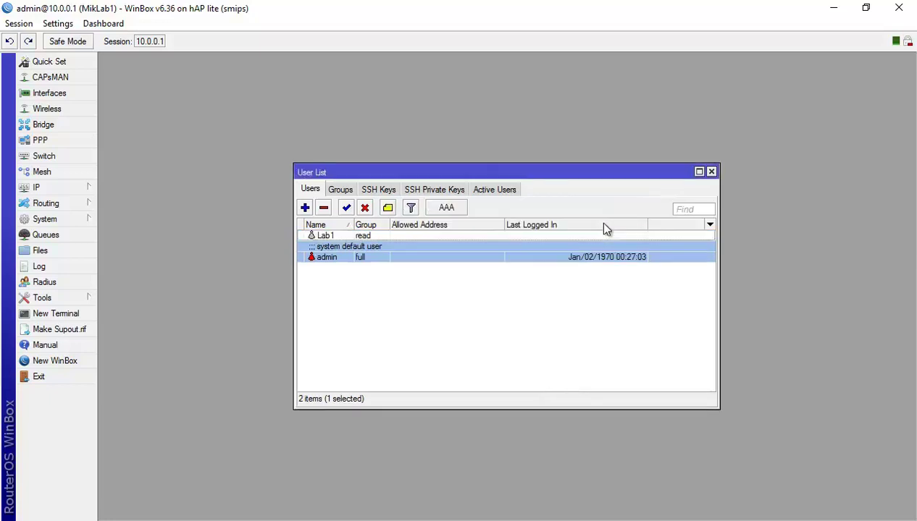
{"action": "left_click", "coordinate": [330, 236]}
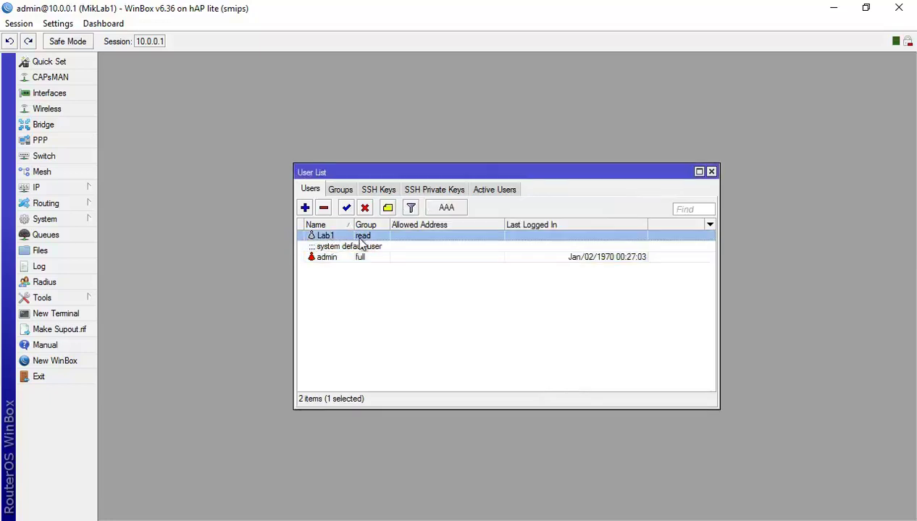
Disconnect and log back in to 10.0.0.1 as Lab1, maximizing the session window.
{"action": "left_click", "coordinate": [19, 23]}
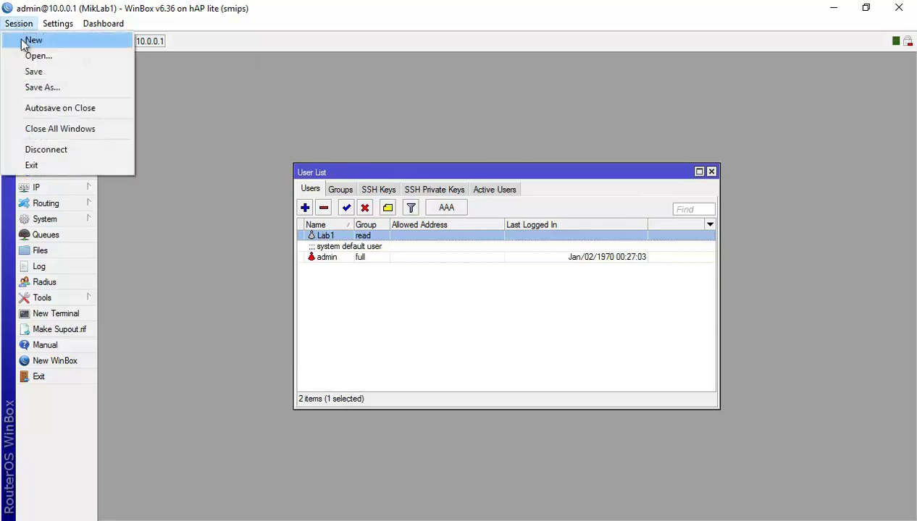
{"action": "left_click", "coordinate": [47, 153]}
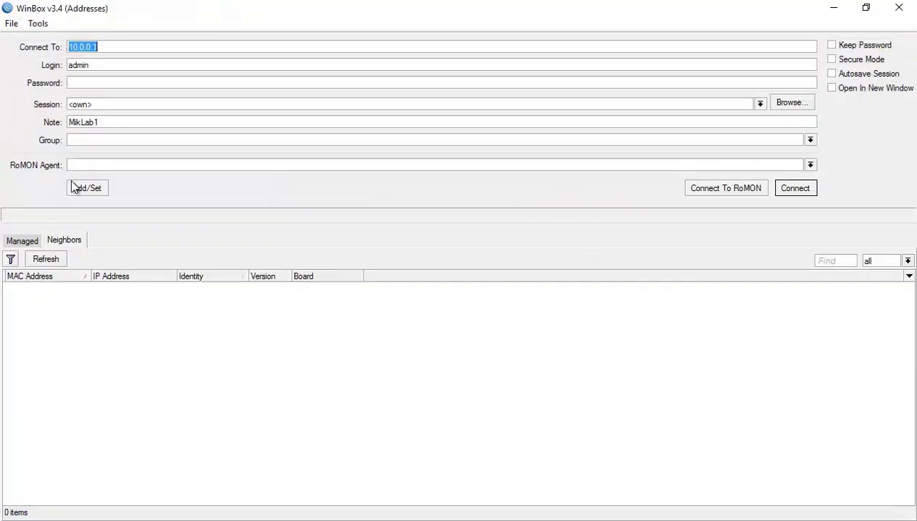
{"action": "left_click", "coordinate": [119, 290]}
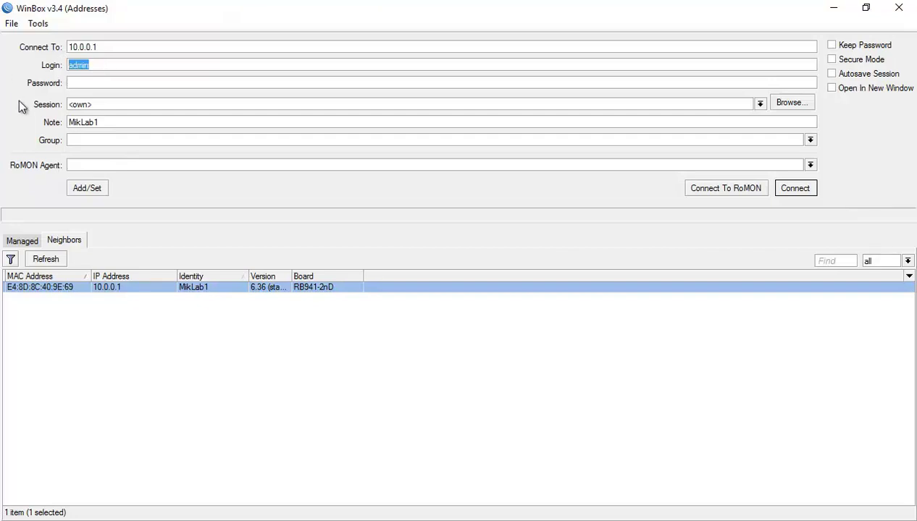
{"action": "type", "text": "La"}
{"action": "left_click", "coordinate": [808, 188]}
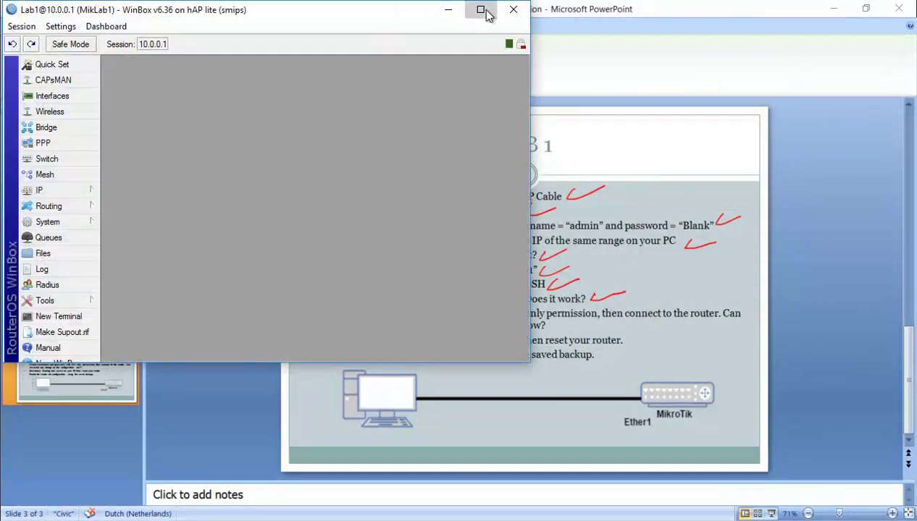
{"action": "left_click", "coordinate": [480, 10]}
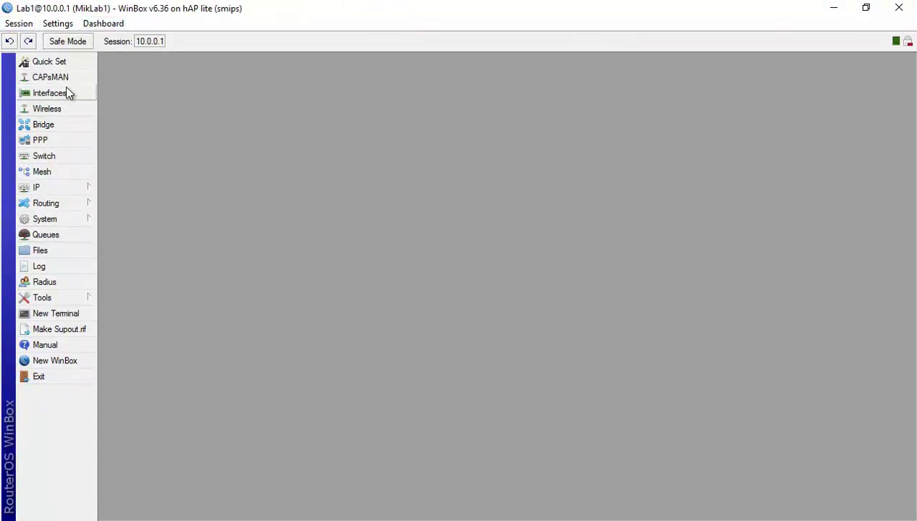
Verify the 10.0.0.1/24 entry in IP > Addresses, then close the list.
{"action": "left_click", "coordinate": [81, 187]}
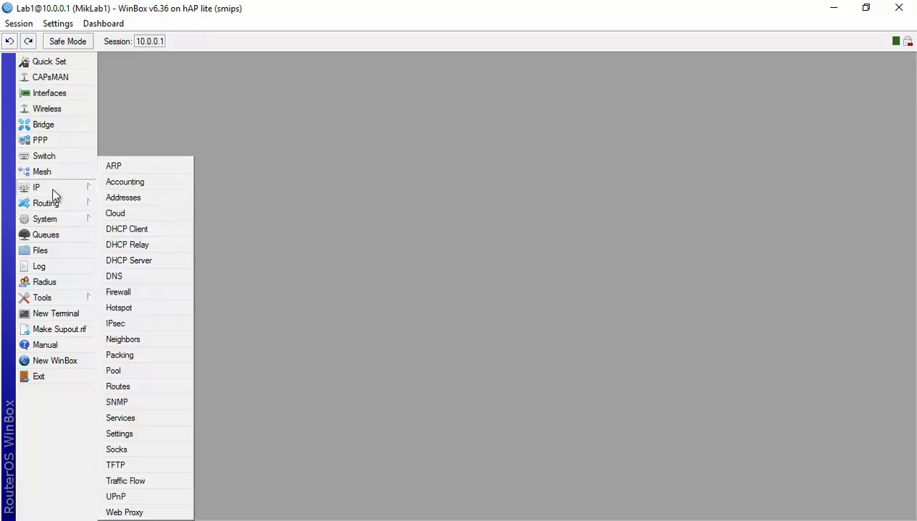
{"action": "left_click", "coordinate": [110, 198]}
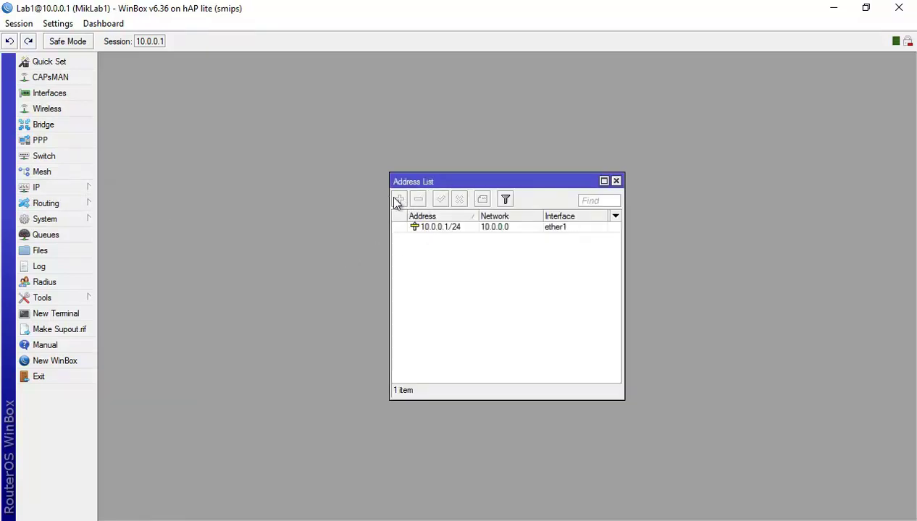
{"action": "left_click", "coordinate": [435, 228]}
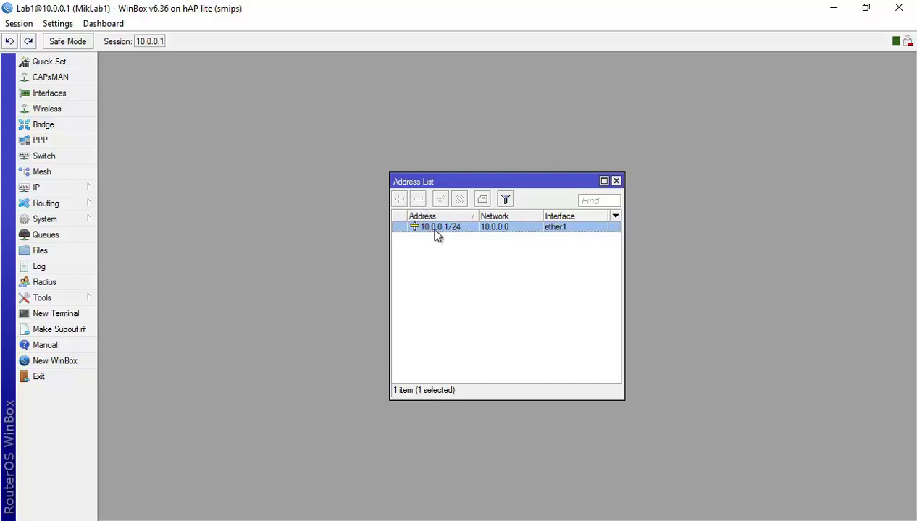
{"action": "left_click", "coordinate": [616, 181]}
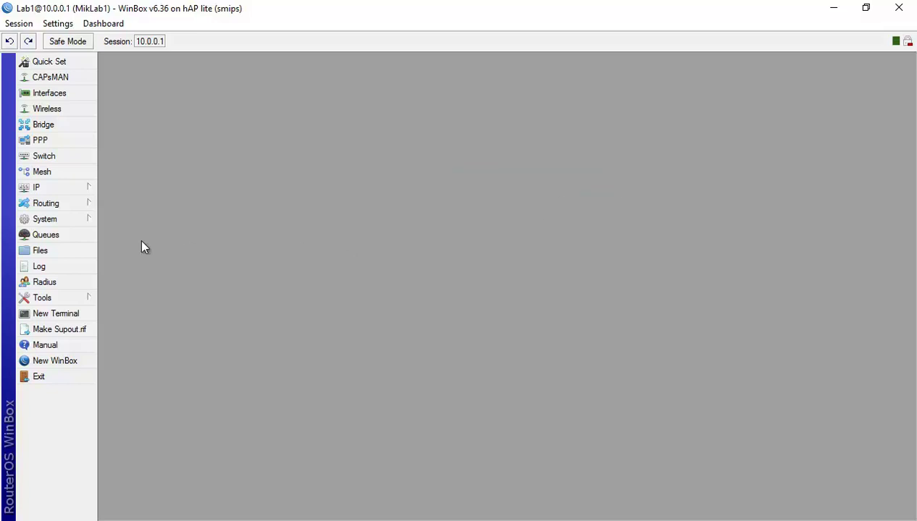
Disconnect the Lab1 session and switch to the PowerPoint LAB 1 slide.
{"action": "left_click", "coordinate": [19, 23]}
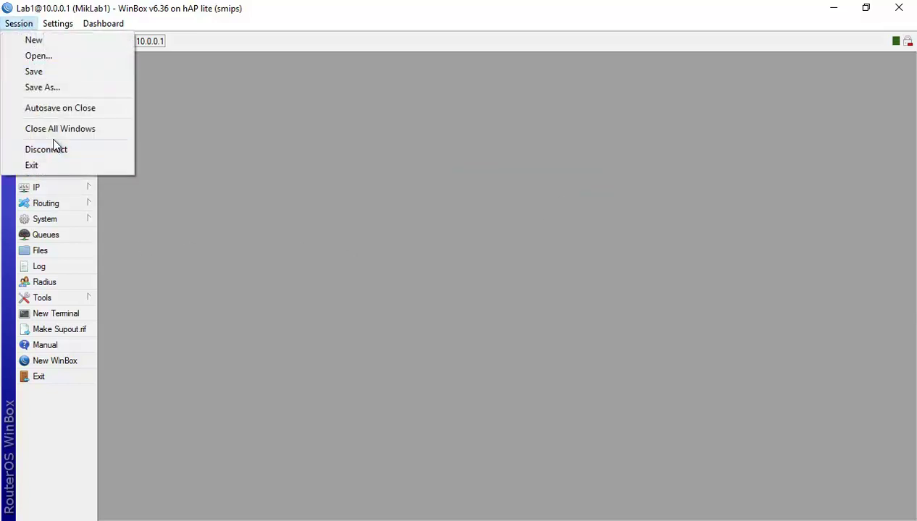
{"action": "left_click", "coordinate": [59, 151]}
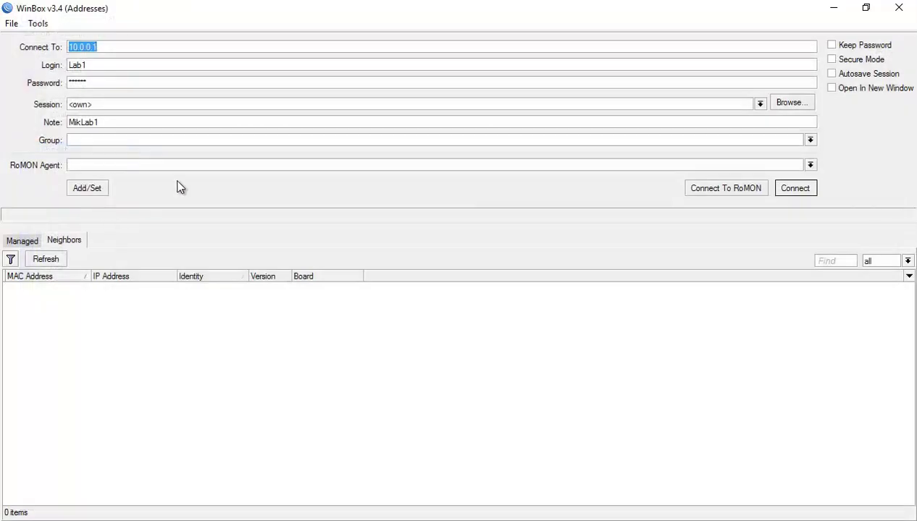
{"action": "key", "text": "alt+Tab"}
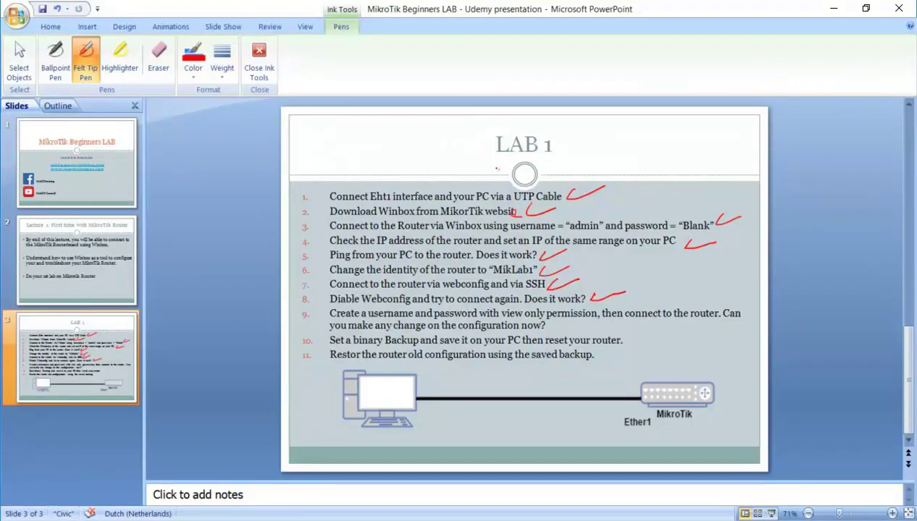
Tick step 9 in red on the LAB 1 slide, then enter admin with an empty password in WinBox.
{"action": "left_click_drag", "start_coordinate": [545, 326], "coordinate": [583, 322]}
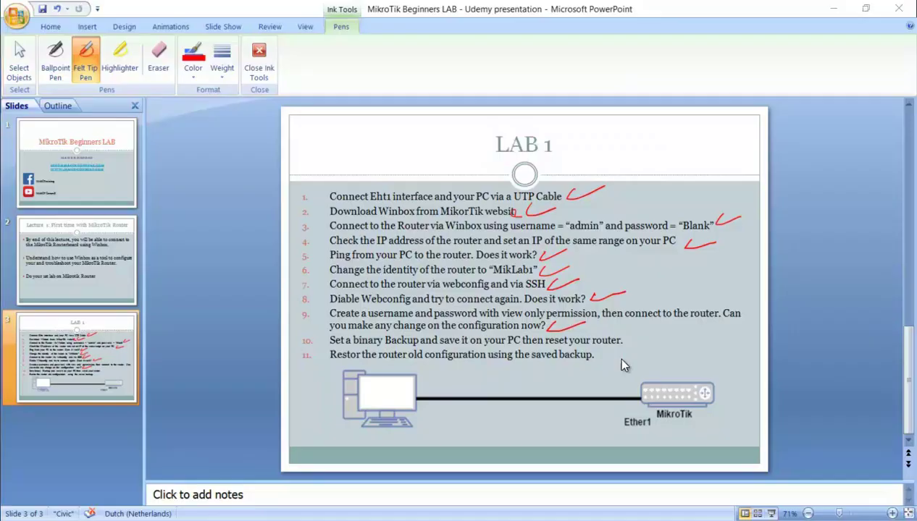
{"action": "key", "text": "alt+Tab"}
{"action": "type", "text": "admin"}
{"action": "key", "text": "Tab"}
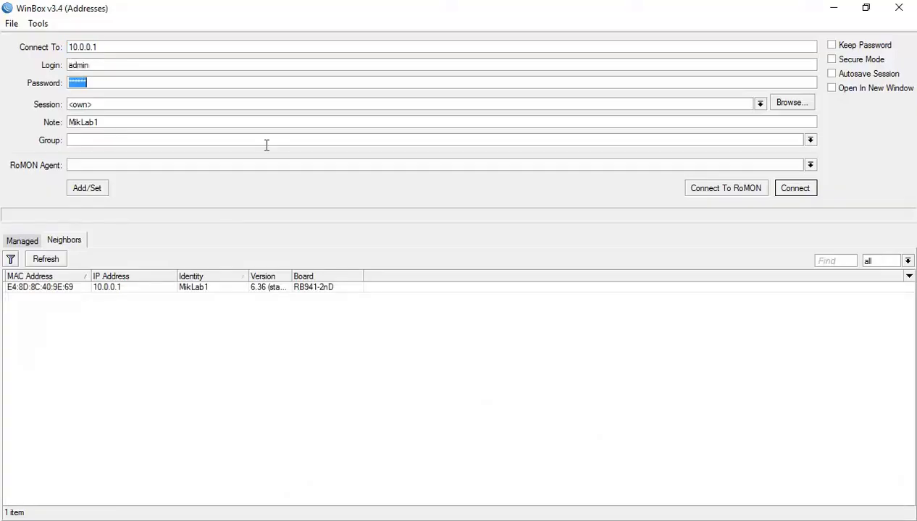
{"action": "key", "text": "BackSpace"}
Connect as admin, maximize the session, and check the IP address list.
{"action": "left_click", "coordinate": [803, 189]}
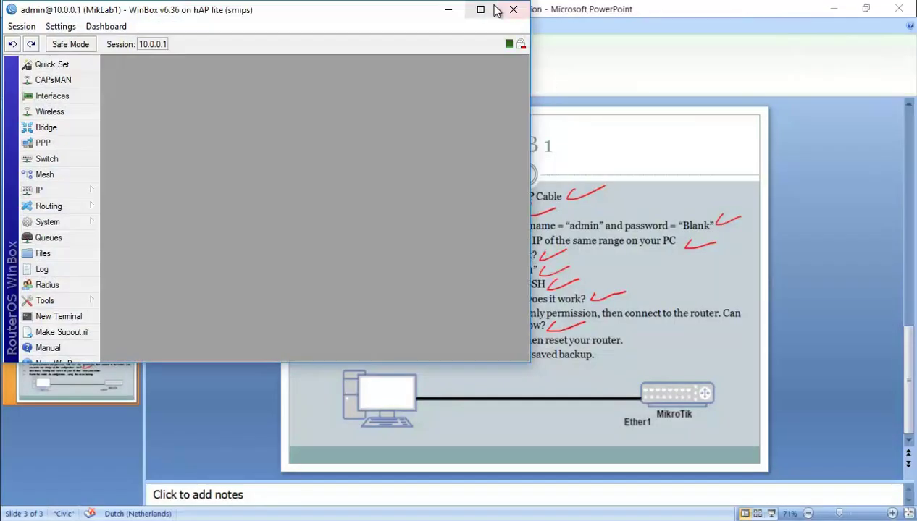
{"action": "left_click", "coordinate": [480, 10]}
{"action": "left_click", "coordinate": [59, 187]}
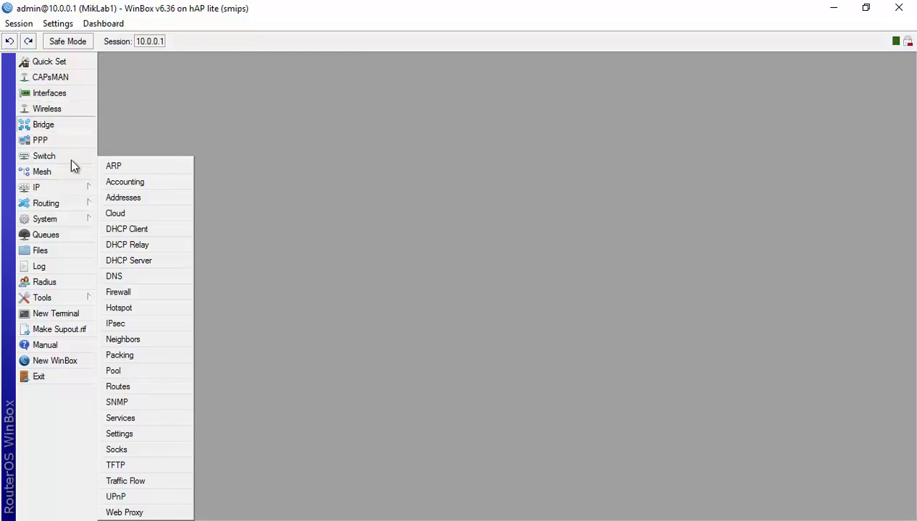
{"action": "left_click", "coordinate": [133, 198]}
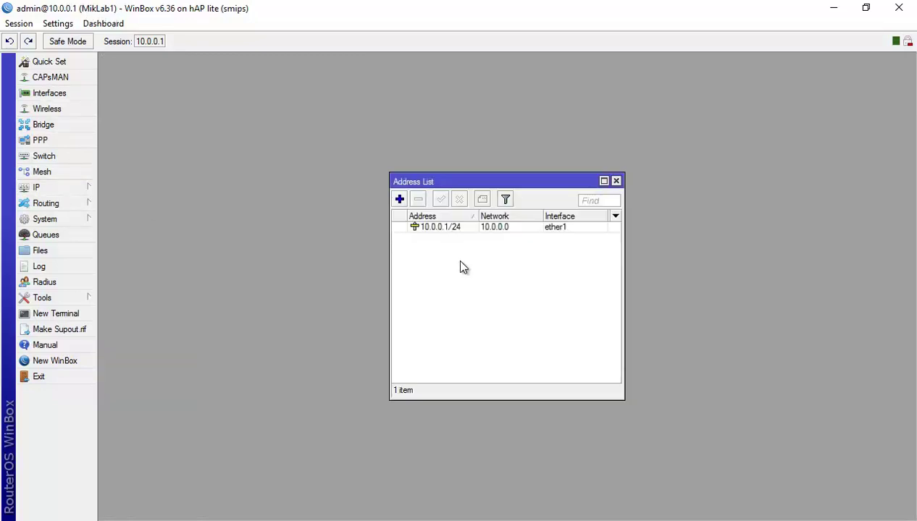
{"action": "left_click", "coordinate": [617, 182]}
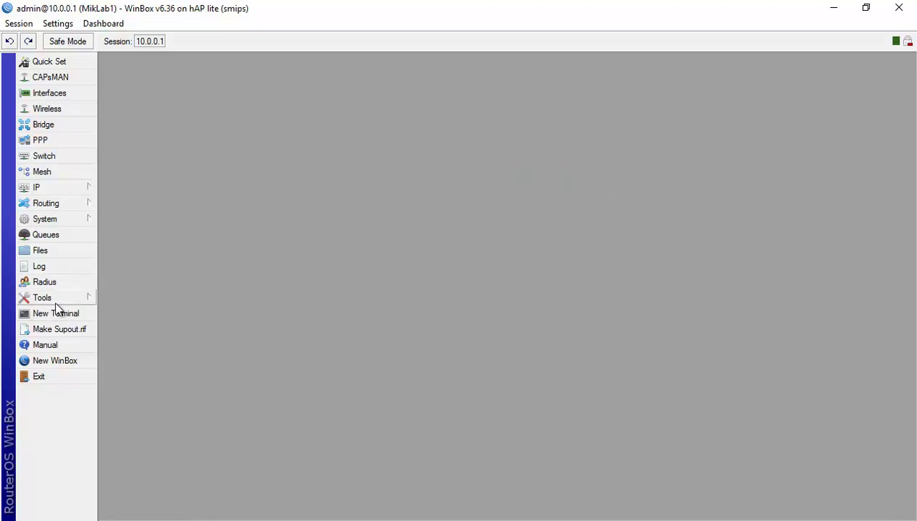
Open System > Users to confirm Lab1 is in the read group and admin in full.
{"action": "left_click", "coordinate": [93, 218]}
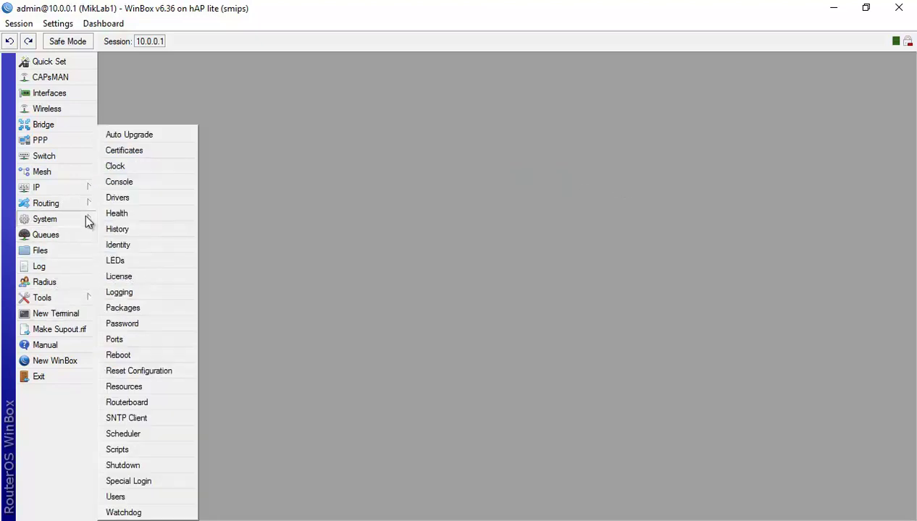
{"action": "left_click", "coordinate": [158, 497]}
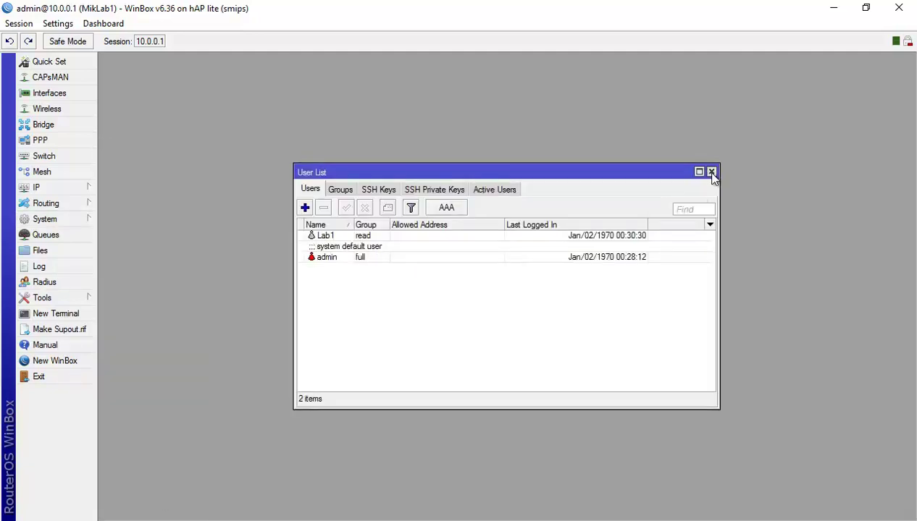
{"action": "left_click", "coordinate": [711, 172]}
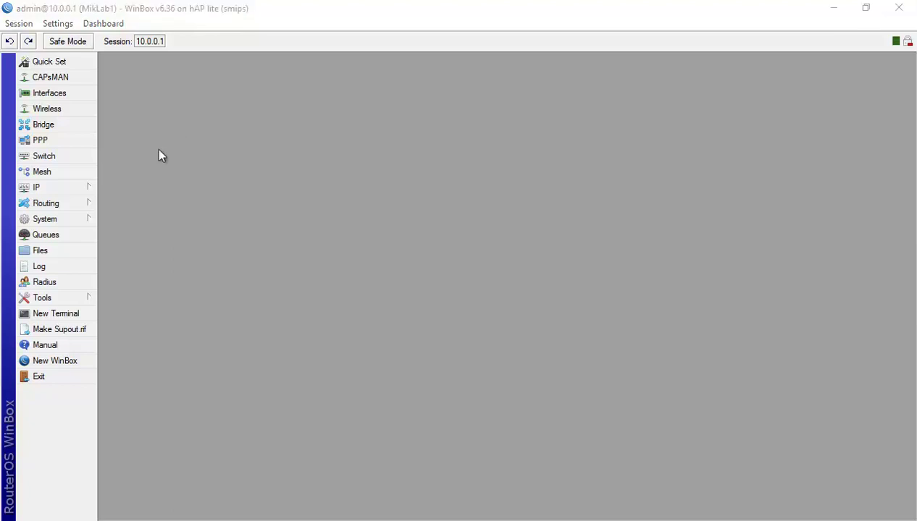
Review the LAB 1 slide in PowerPoint, then open the router's Files list in WinBox.
{"action": "key", "text": "alt+Tab"}
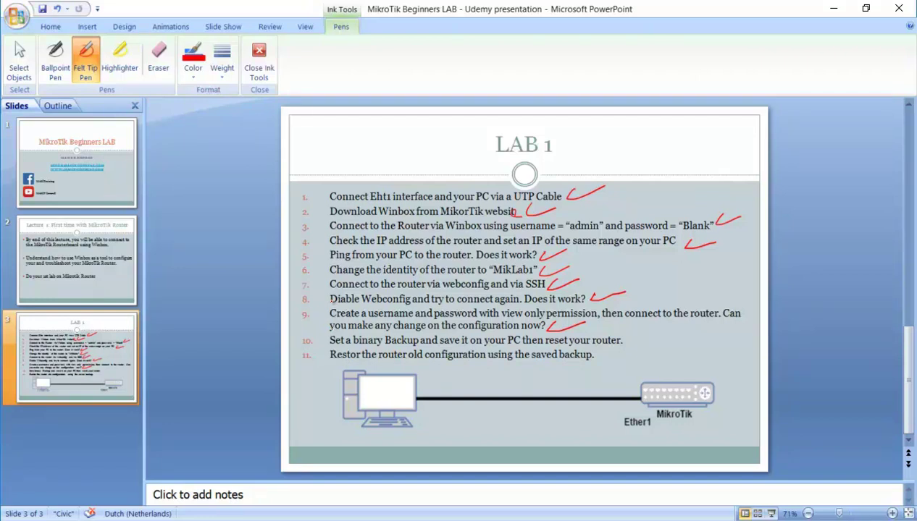
{"action": "key", "text": "alt+Tab"}
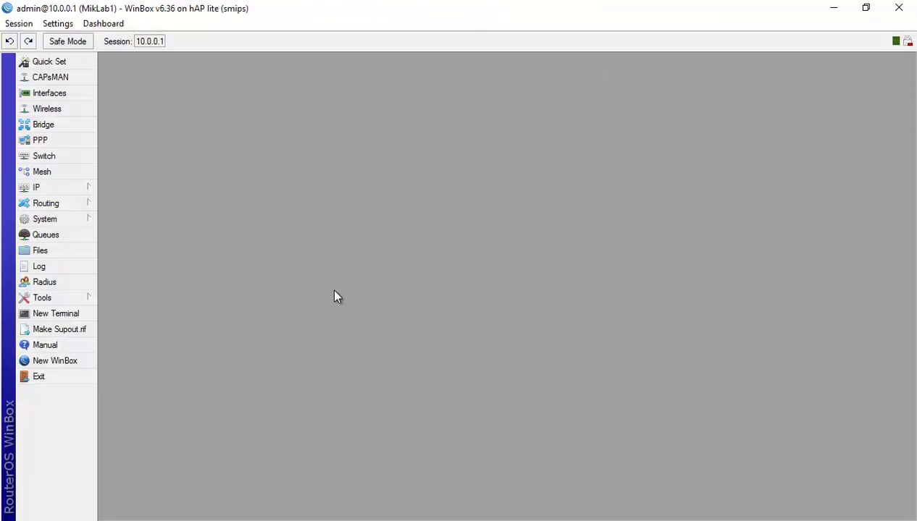
{"action": "left_click", "coordinate": [55, 250]}
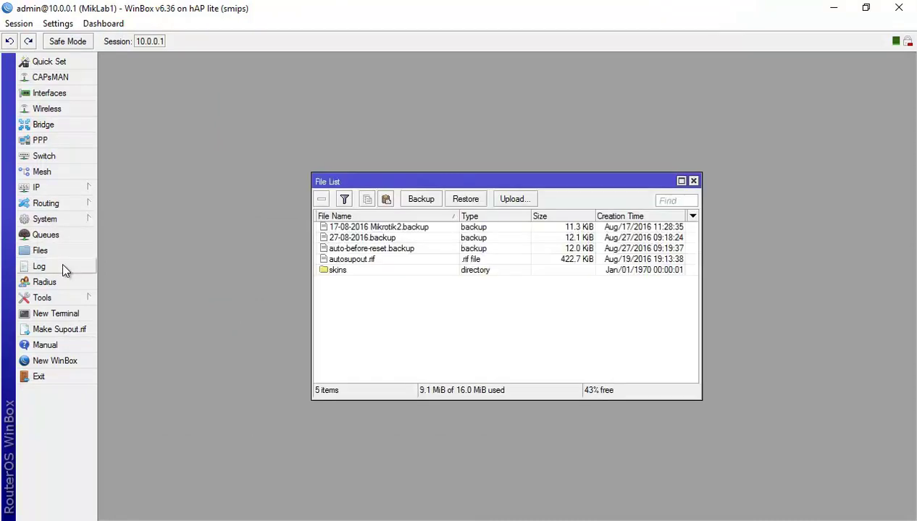
Delete autosupout.rif, 27-08-2016.backup, 17-08-2016 Mikrotik2.backup and auto-before-reset.backup from the router.
{"action": "left_click", "coordinate": [372, 261]}
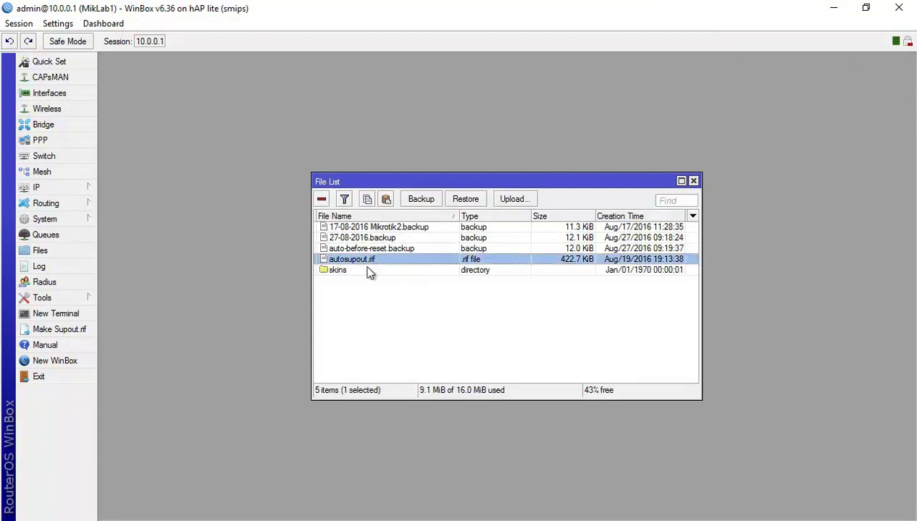
{"action": "key", "text": "Delete"}
{"action": "left_click", "coordinate": [375, 240]}
{"action": "key", "text": "Delete"}
{"action": "left_click", "coordinate": [365, 229]}
{"action": "key", "text": "Delete"}
{"action": "left_click", "coordinate": [360, 226]}
{"action": "key", "text": "Delete"}
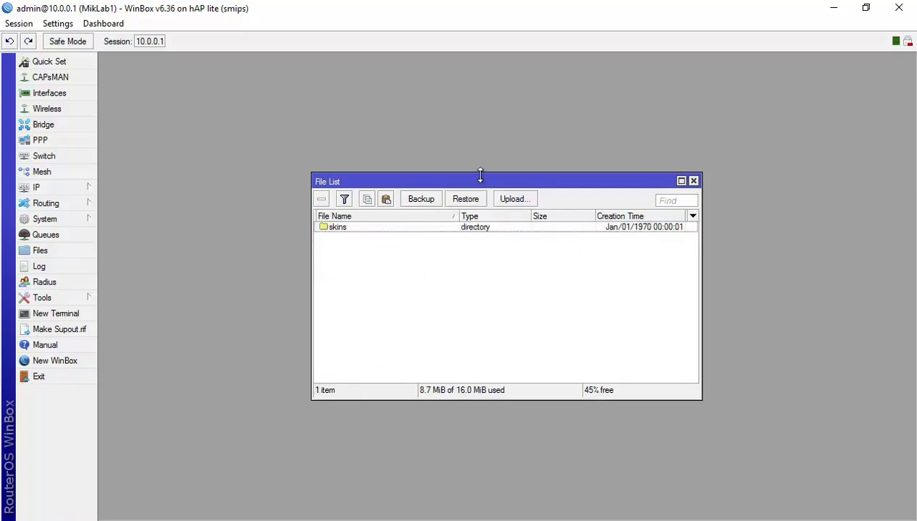
Create a backup named Lab1Backup with a blank password and select the new file.
{"action": "left_click", "coordinate": [423, 201]}
{"action": "left_click", "coordinate": [487, 277]}
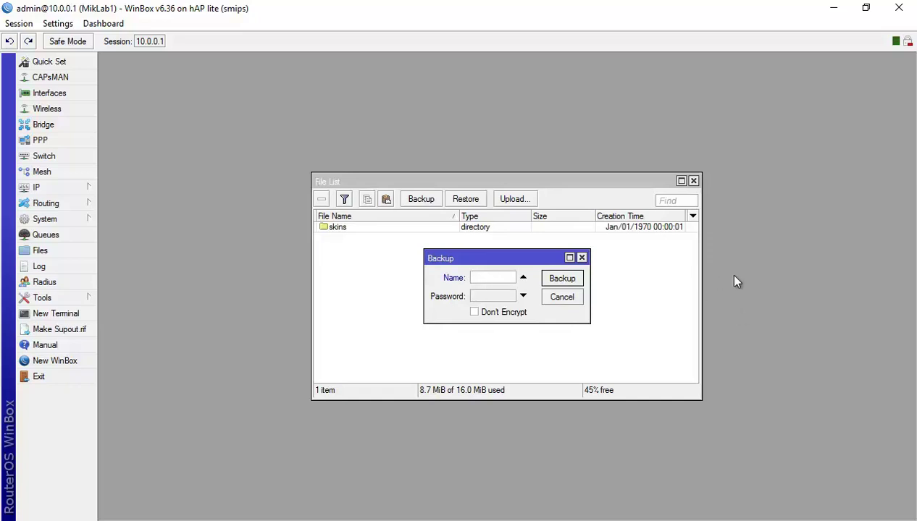
{"action": "type", "text": "Lab"}
{"action": "type", "text": "1Back"}
{"action": "type", "text": "up"}
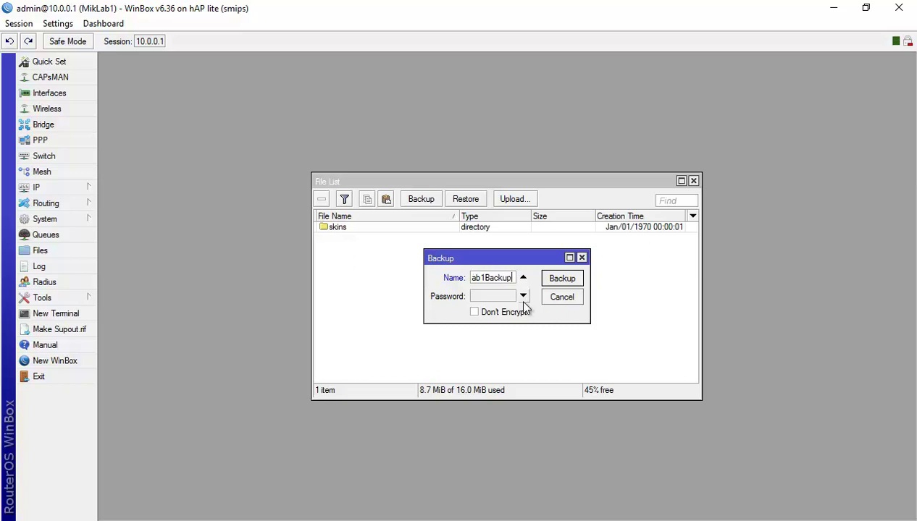
{"action": "left_click", "coordinate": [492, 299]}
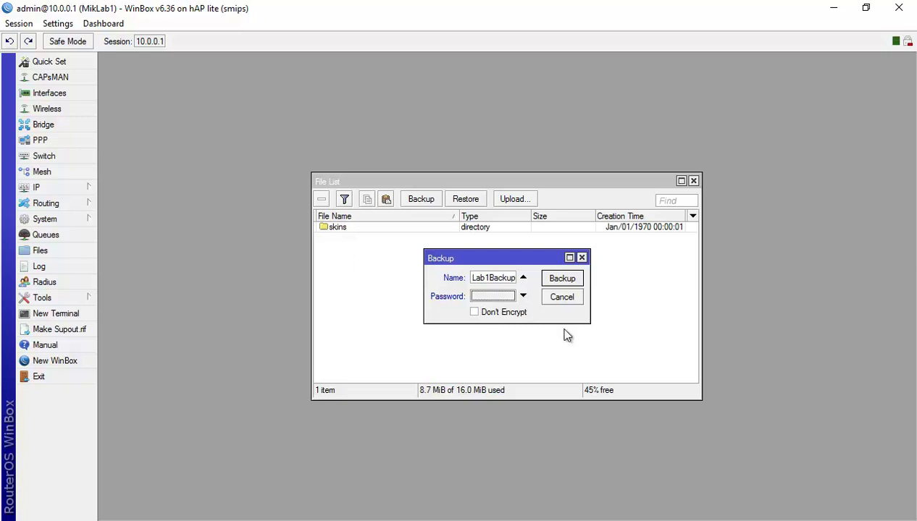
{"action": "left_click", "coordinate": [571, 280]}
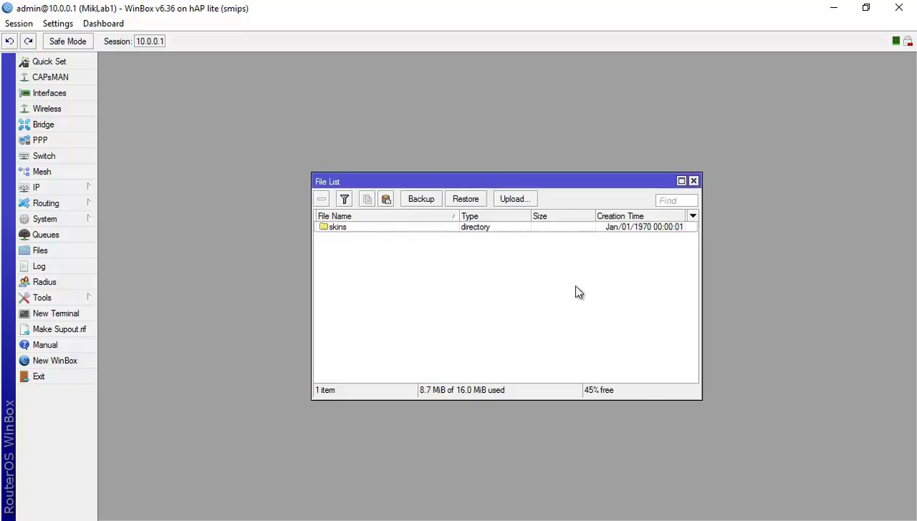
{"action": "left_click", "coordinate": [364, 230]}
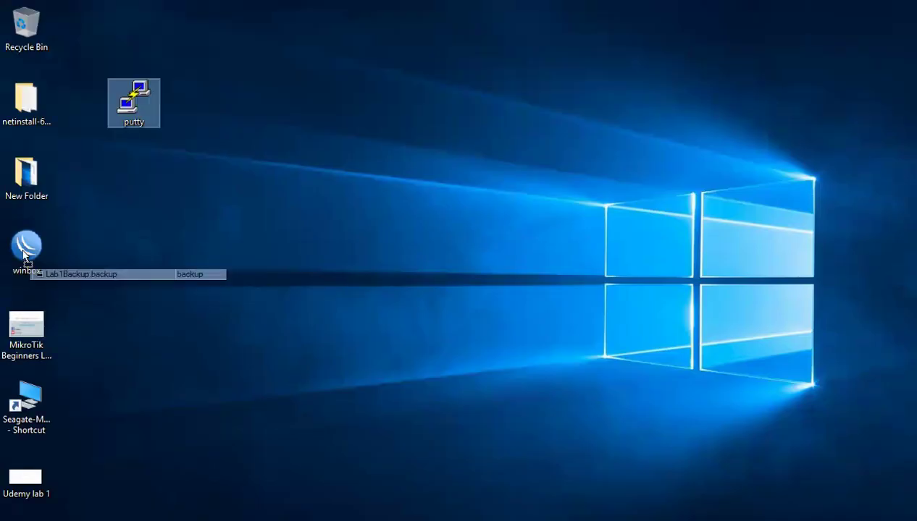
{"action": "left_click_drag", "start_coordinate": [83, 273], "coordinate": [193, 222]}
{"action": "left_click_drag", "start_coordinate": [134, 102], "coordinate": [80, 16]}
{"action": "left_click_drag", "start_coordinate": [166, 231], "coordinate": [82, 105]}
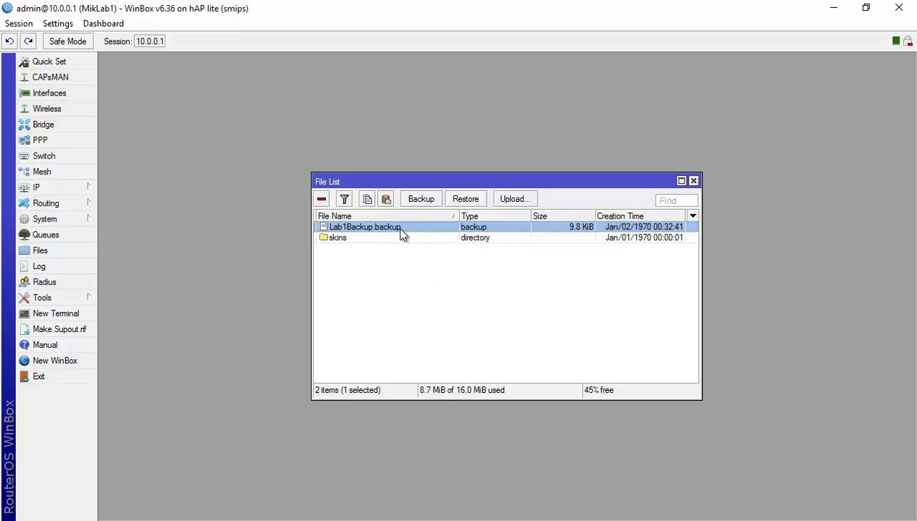
{"action": "key", "text": "Delete"}
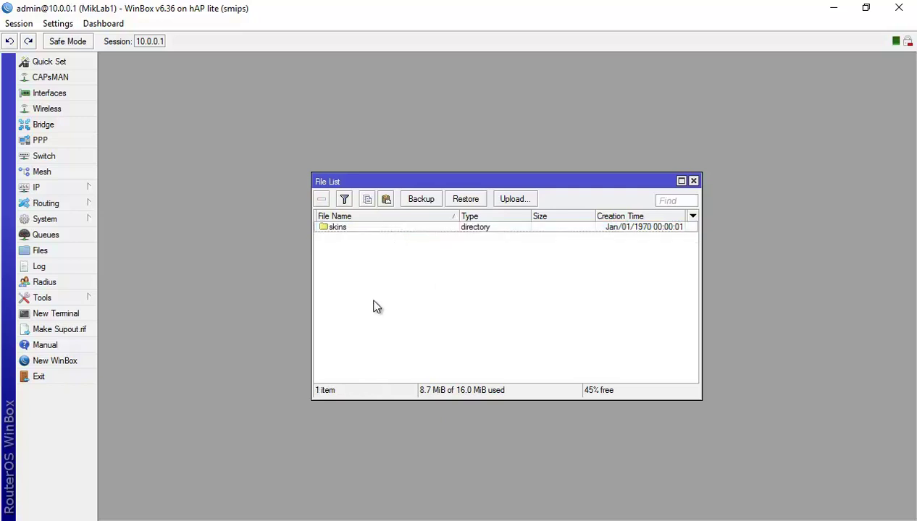
{"action": "left_click_drag", "start_coordinate": [424, 182], "coordinate": [402, 174]}
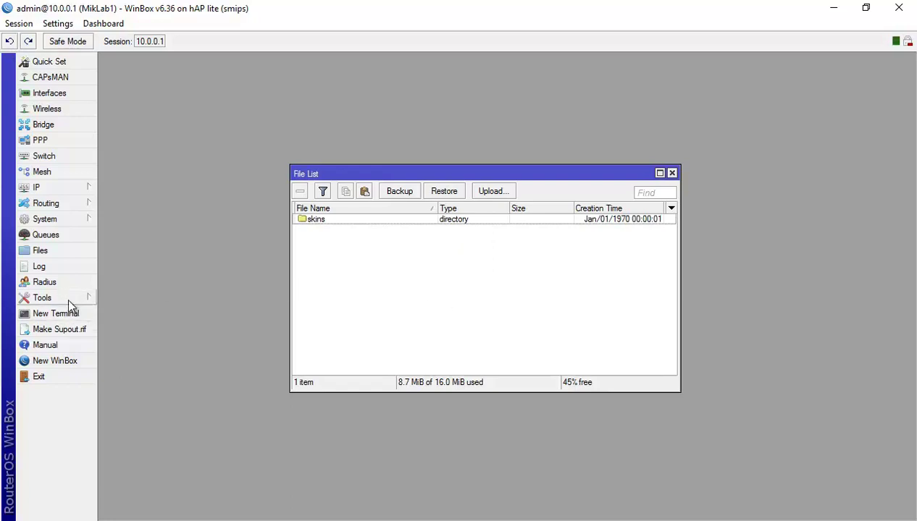
Reset the configuration with No Default Configuration ticked and confirm the reboot.
{"action": "left_click", "coordinate": [63, 219]}
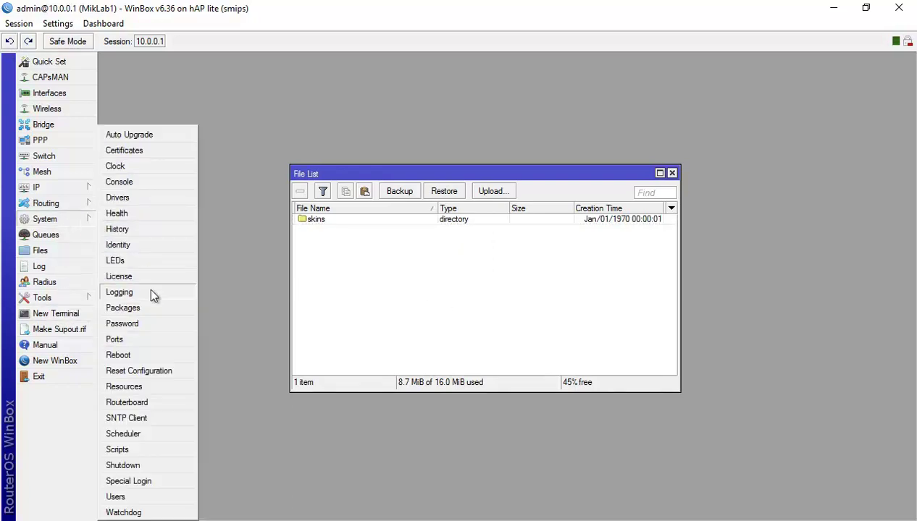
{"action": "left_click", "coordinate": [166, 371]}
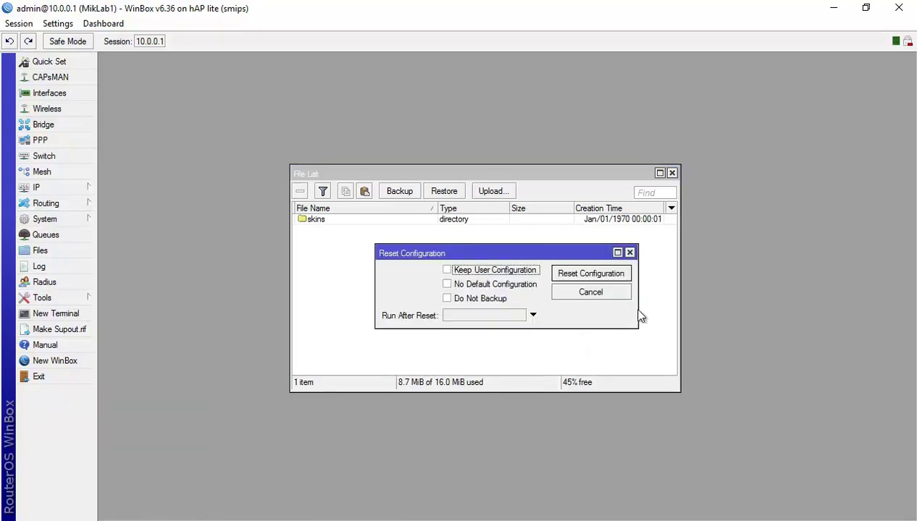
{"action": "left_click", "coordinate": [450, 286]}
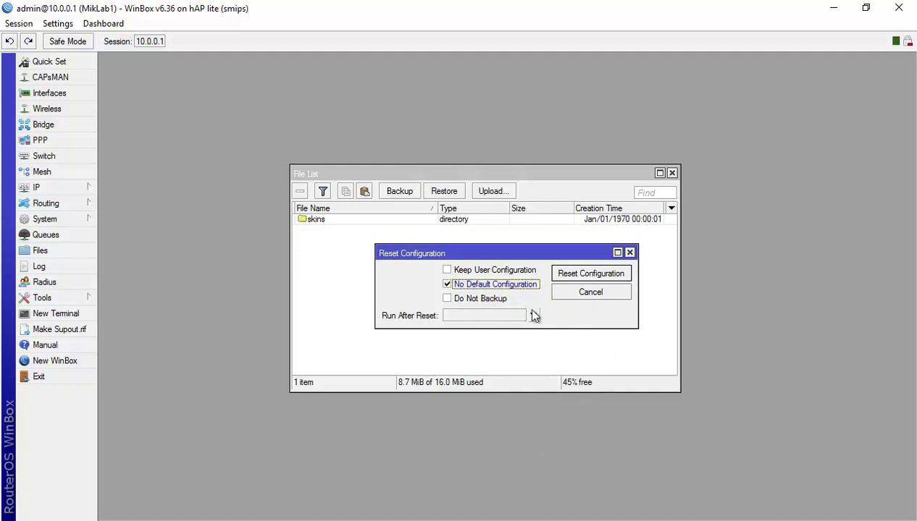
{"action": "left_click", "coordinate": [615, 276]}
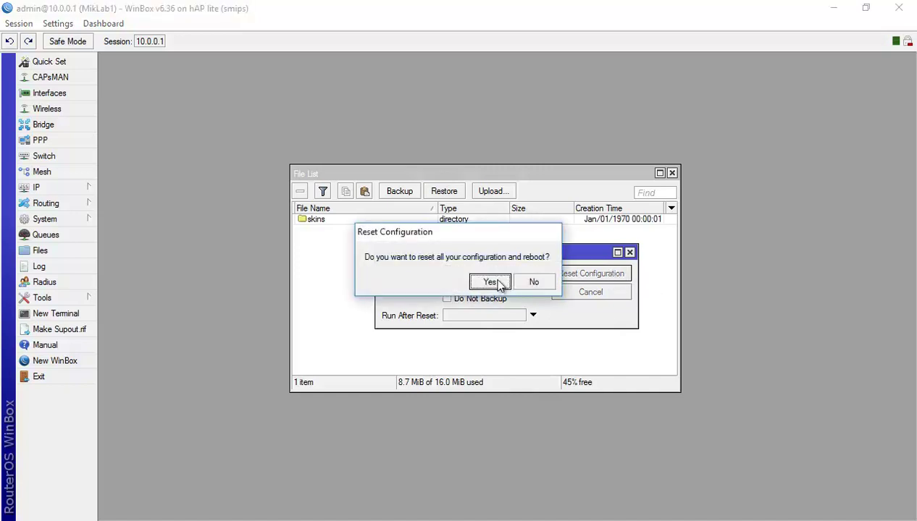
{"action": "left_click", "coordinate": [495, 283]}
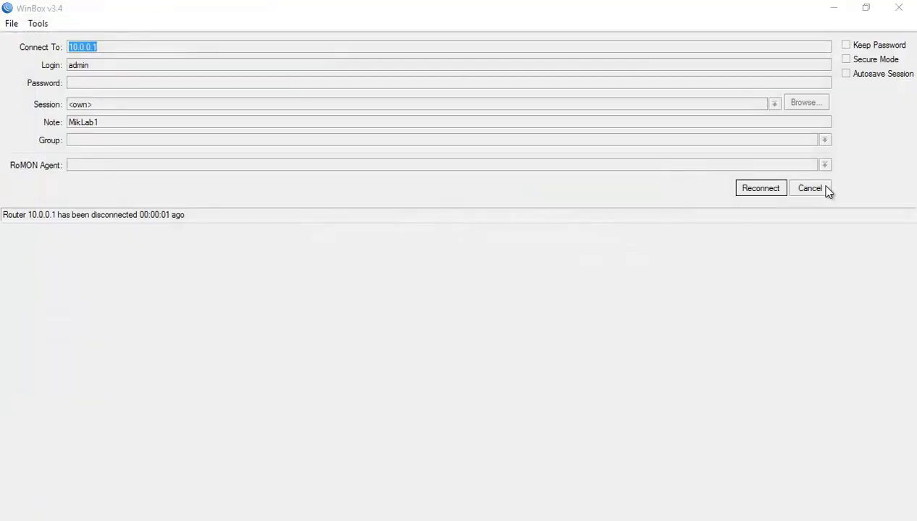
Abandon the dropped session, minimize WinBox and tick item 10 on the slide.
{"action": "left_click", "coordinate": [818, 188]}
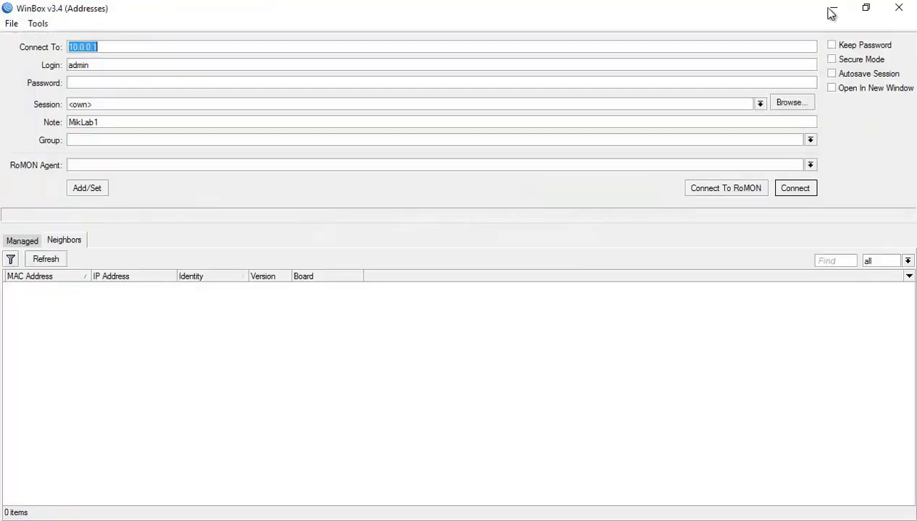
{"action": "left_click", "coordinate": [832, 10]}
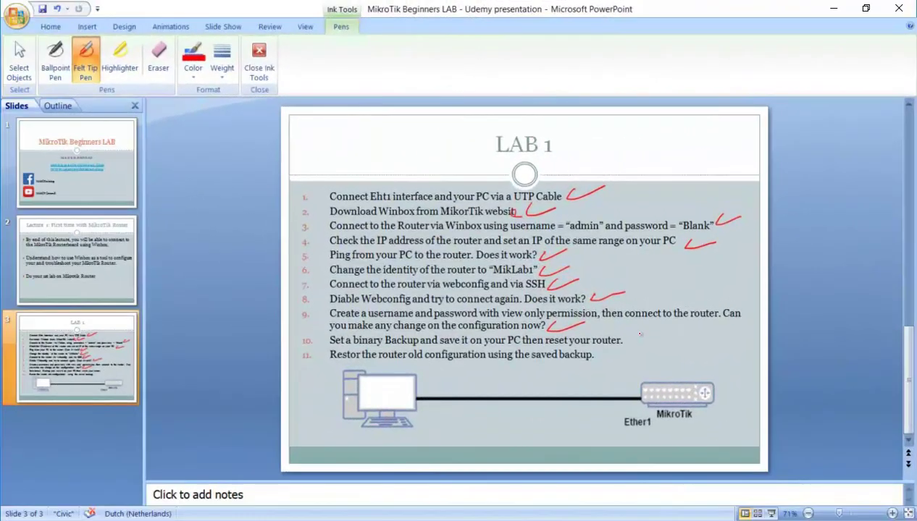
{"action": "mouse_move", "coordinate": [626, 337]}
{"action": "left_mouse_down"}
{"action": "mouse_move", "coordinate": [632, 346]}
{"action": "mouse_move", "coordinate": [655, 336]}
{"action": "left_mouse_up"}
Refresh Neighbors and connect to the reset router by MAC address E4:8D:8C:40:9E:69.
{"action": "key", "text": "alt+Tab"}
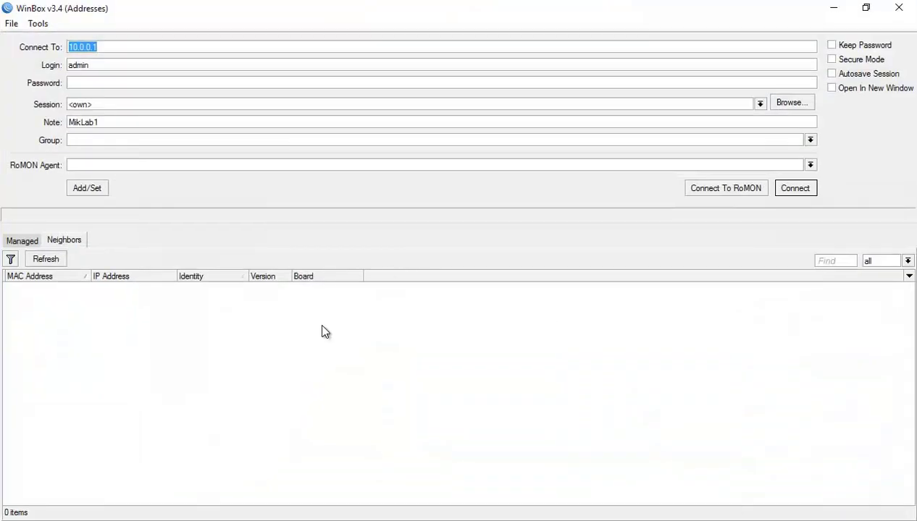
{"action": "left_click", "coordinate": [319, 329]}
{"action": "left_click", "coordinate": [61, 260]}
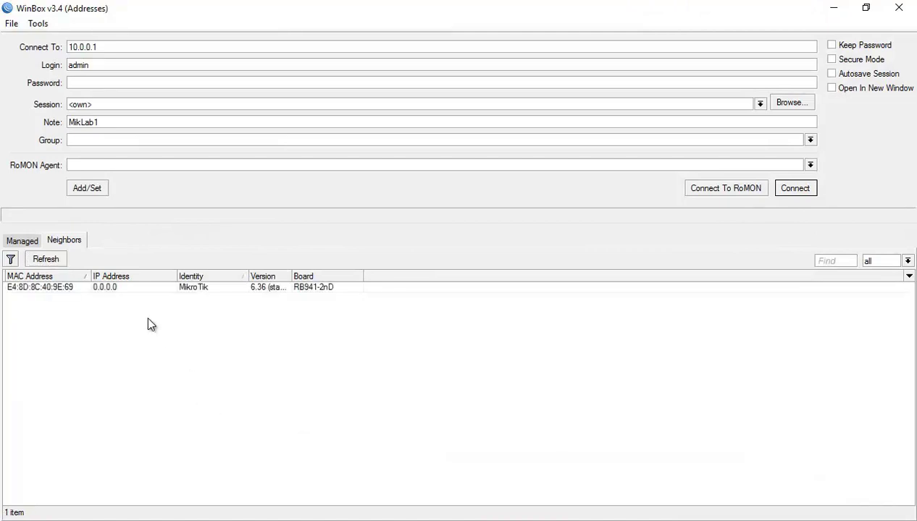
{"action": "left_click", "coordinate": [107, 288]}
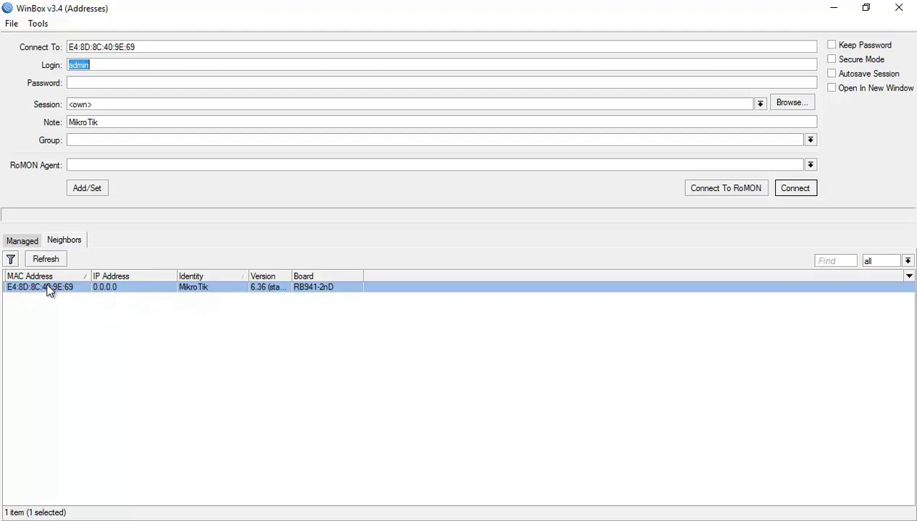
{"action": "left_click", "coordinate": [795, 191]}
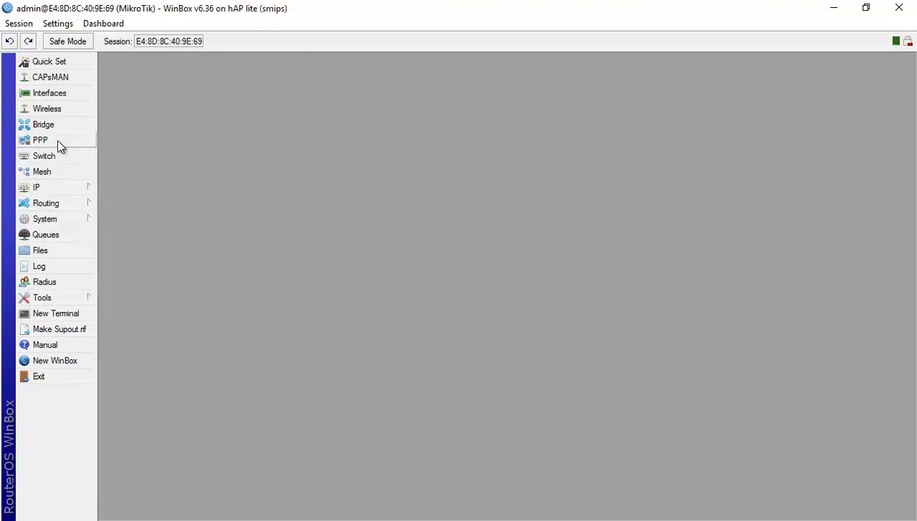
Add the address 10.0.0.1/24 on ether1 and close the address list.
{"action": "left_click", "coordinate": [76, 187]}
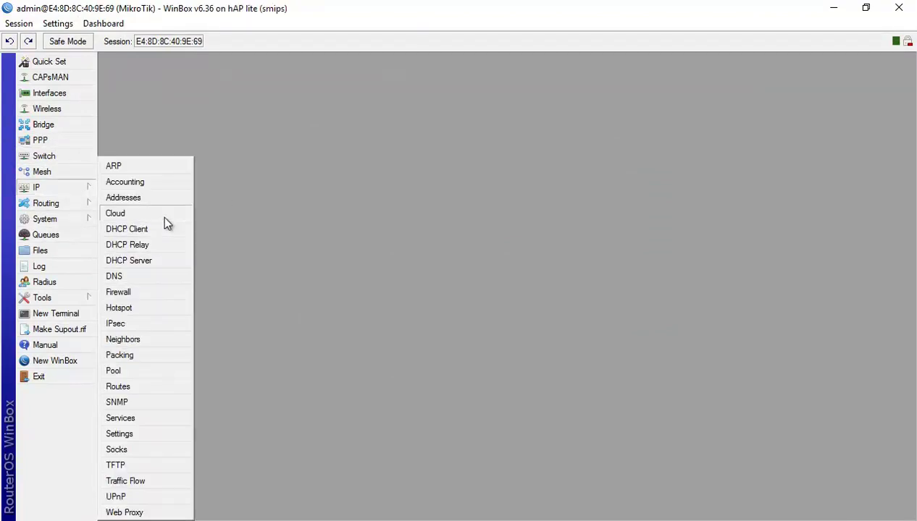
{"action": "left_click", "coordinate": [153, 202]}
{"action": "left_click", "coordinate": [399, 182]}
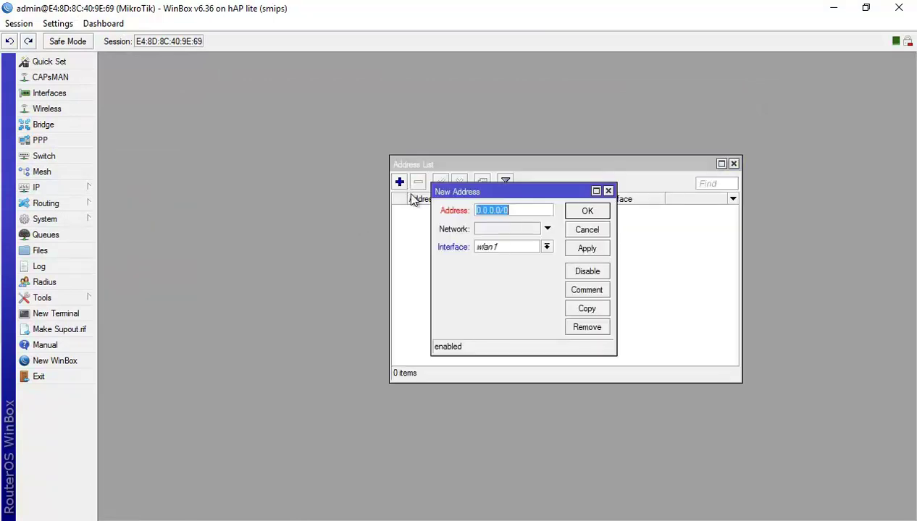
{"action": "type", "text": "10.0.0.1/24"}
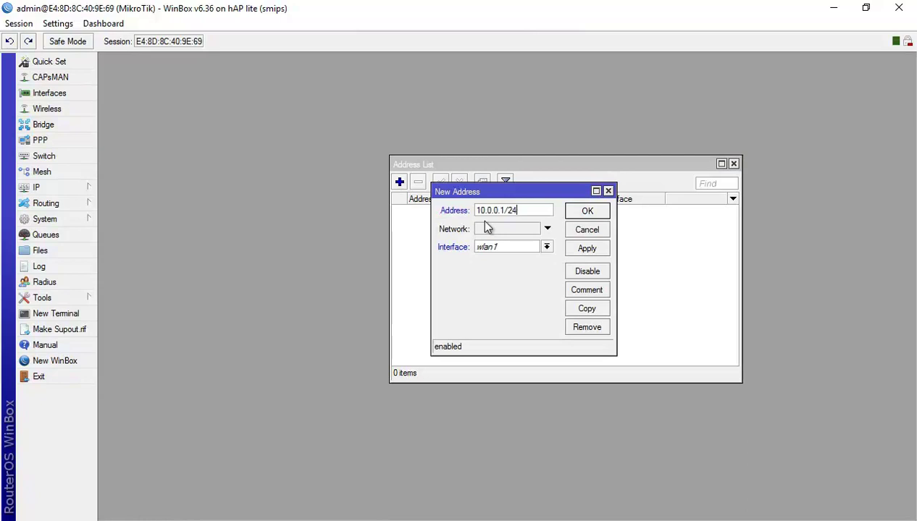
{"action": "left_click", "coordinate": [547, 248]}
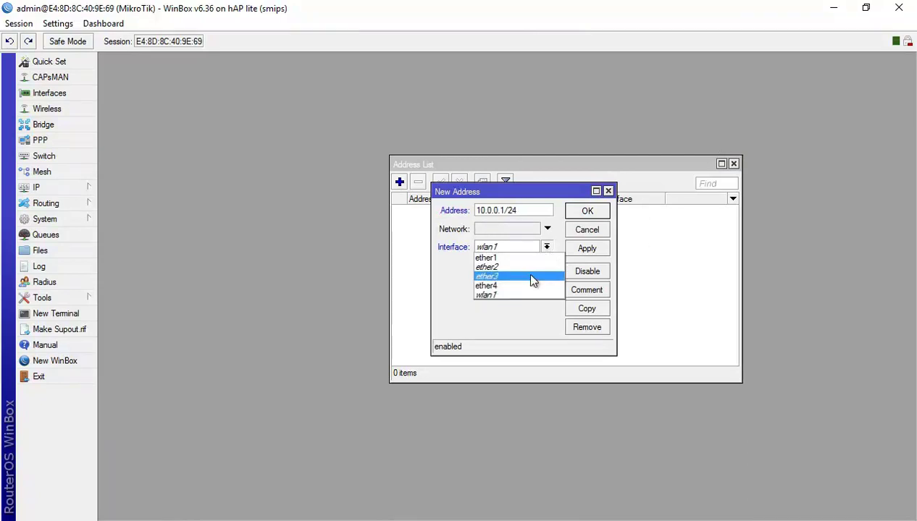
{"action": "left_click", "coordinate": [518, 258]}
{"action": "left_click", "coordinate": [588, 211]}
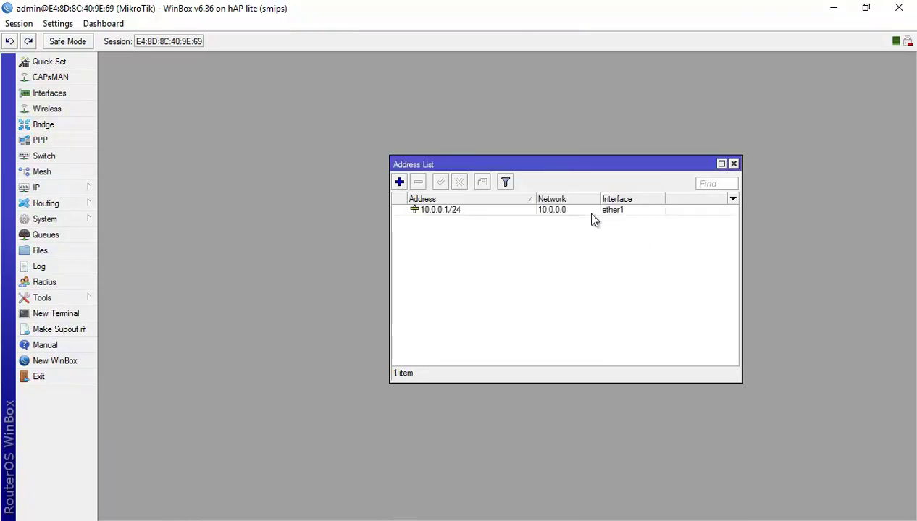
{"action": "left_click", "coordinate": [732, 165]}
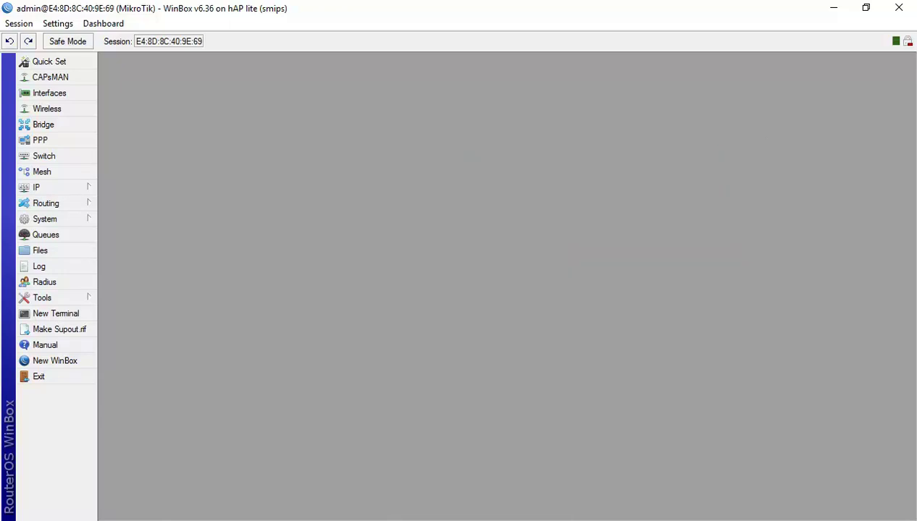
Disconnect the WinBox session and bring up Windows search.
{"action": "left_click", "coordinate": [18, 23]}
{"action": "left_click", "coordinate": [59, 149]}
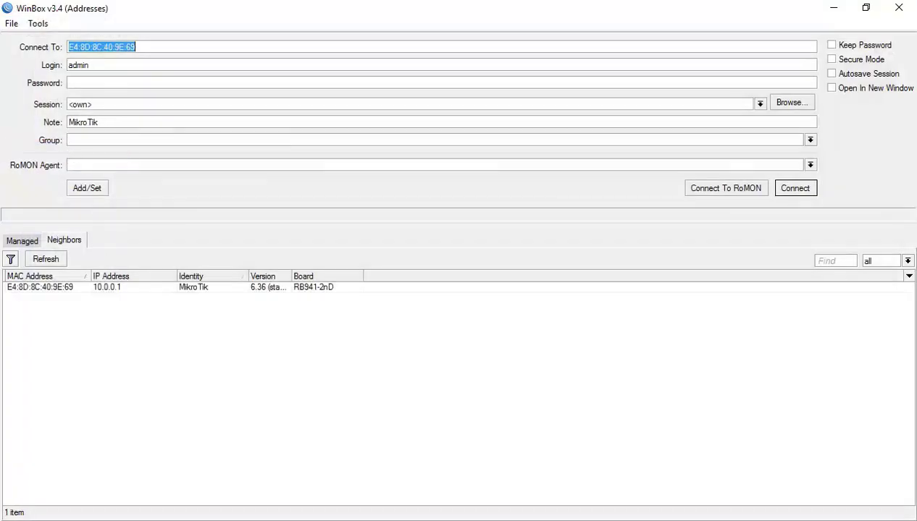
{"action": "key", "text": "super"}
Ping 10.0.0.1 from Command Prompt, confirm 3 of 3 replies, then close it.
{"action": "type", "text": "cmd"}
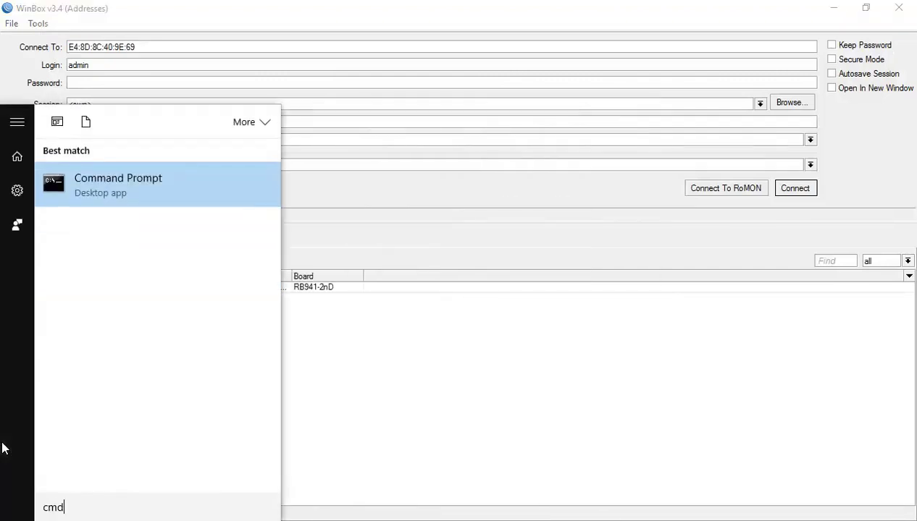
{"action": "key", "text": "Return"}
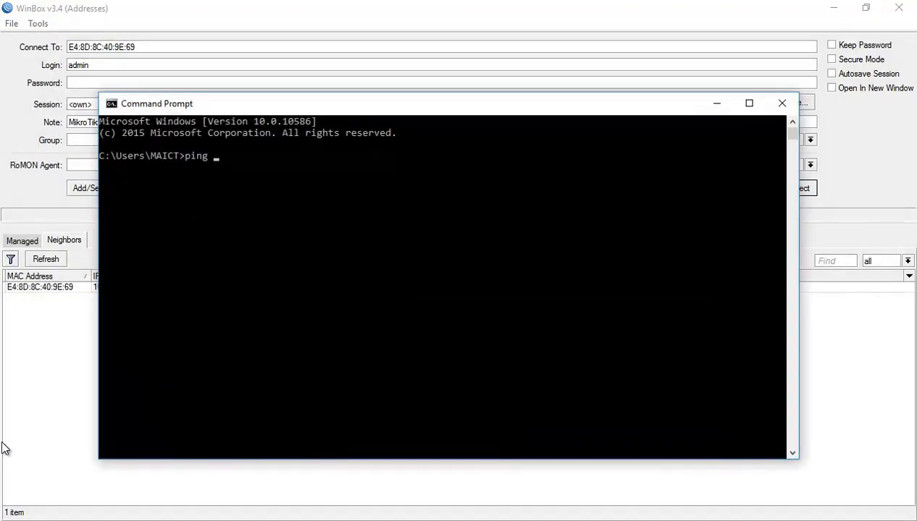
{"action": "key", "text": "Return"}
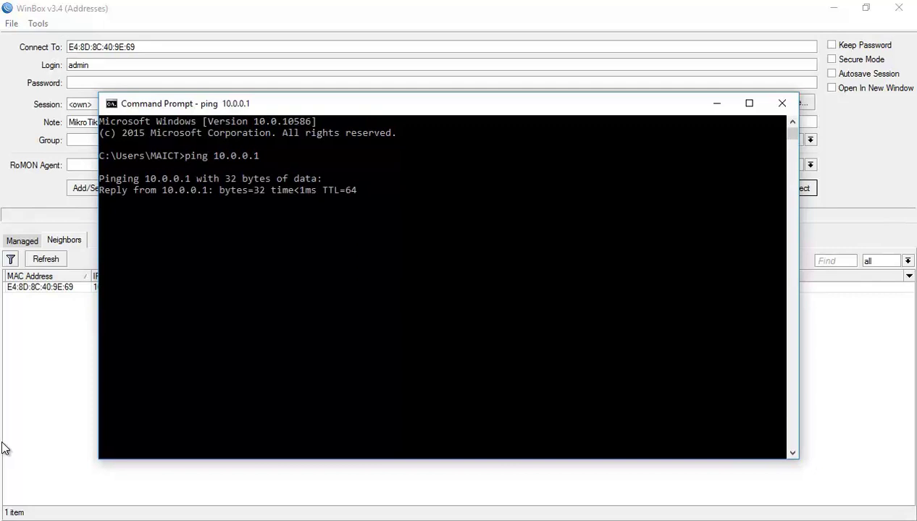
{"action": "key", "text": "ctrl+c"}
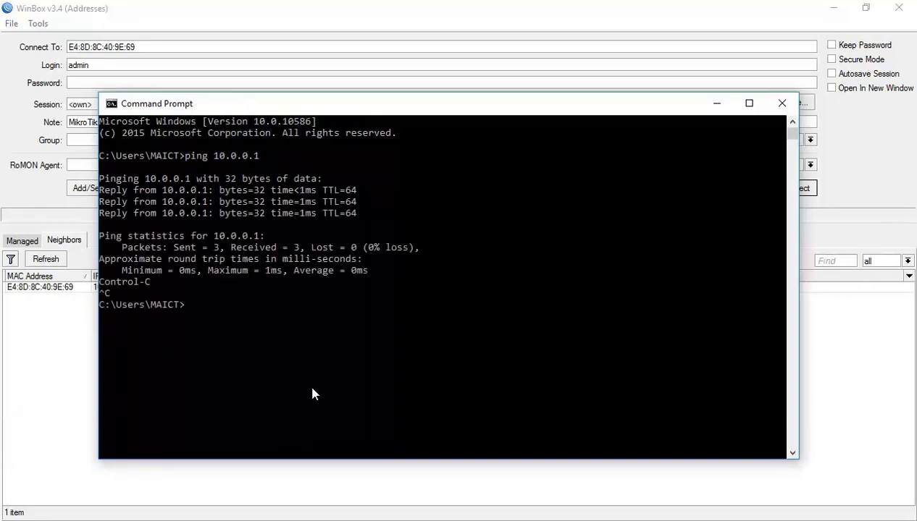
{"action": "left_click", "coordinate": [781, 102]}
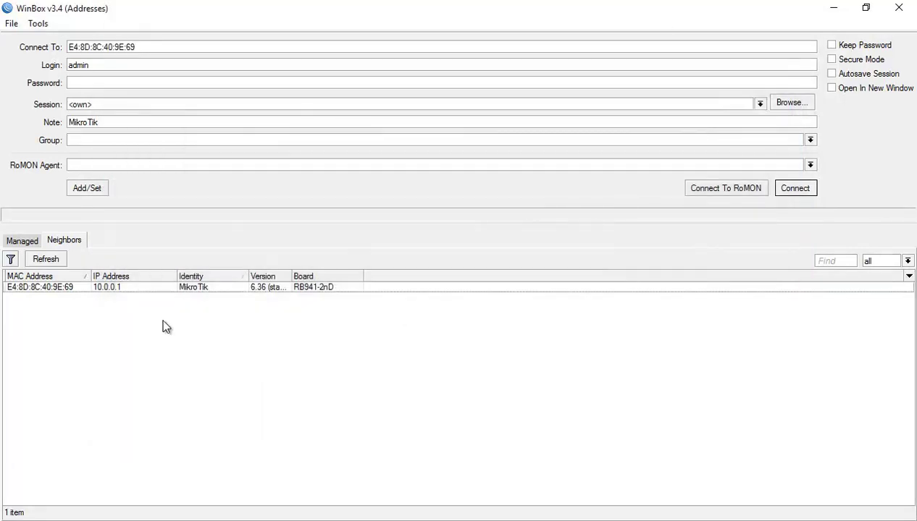
Log in to the router at 10.0.0.1 and maximize the session window.
{"action": "left_click", "coordinate": [109, 288]}
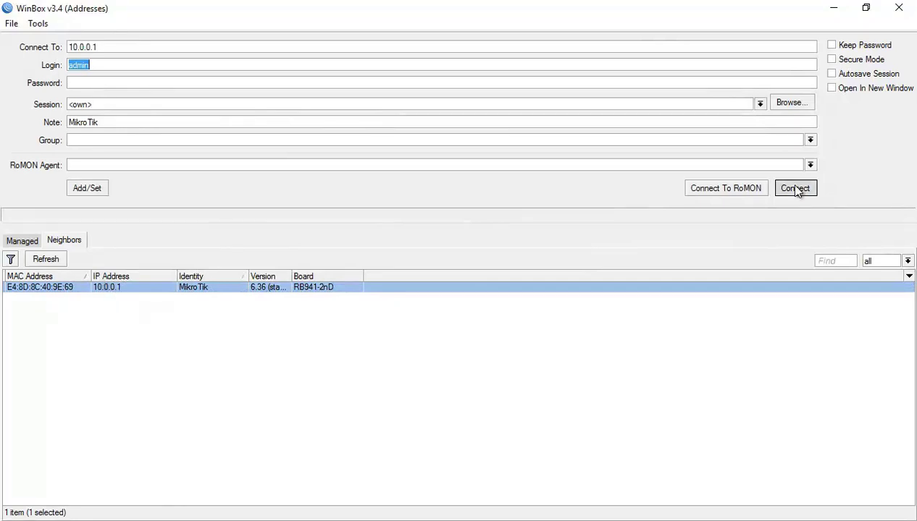
{"action": "left_click", "coordinate": [794, 190]}
{"action": "left_click", "coordinate": [478, 11]}
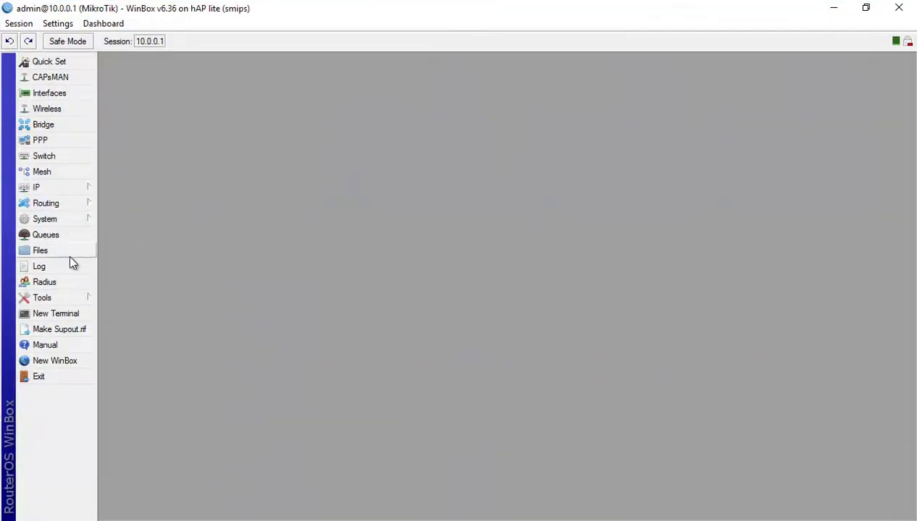
Delete the router's Lab1Backup.backup and drag the desktop copy into the file list.
{"action": "left_click", "coordinate": [40, 251]}
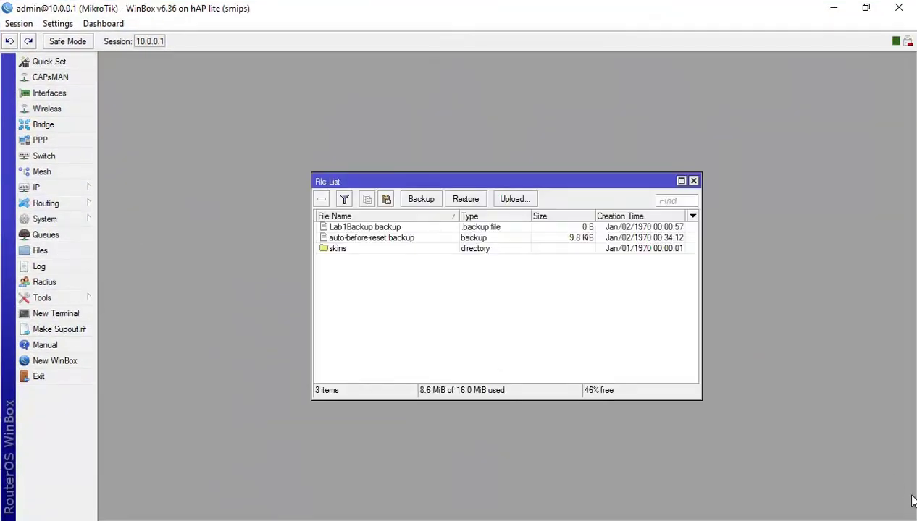
{"action": "left_click", "coordinate": [453, 226]}
{"action": "key", "text": "Delete"}
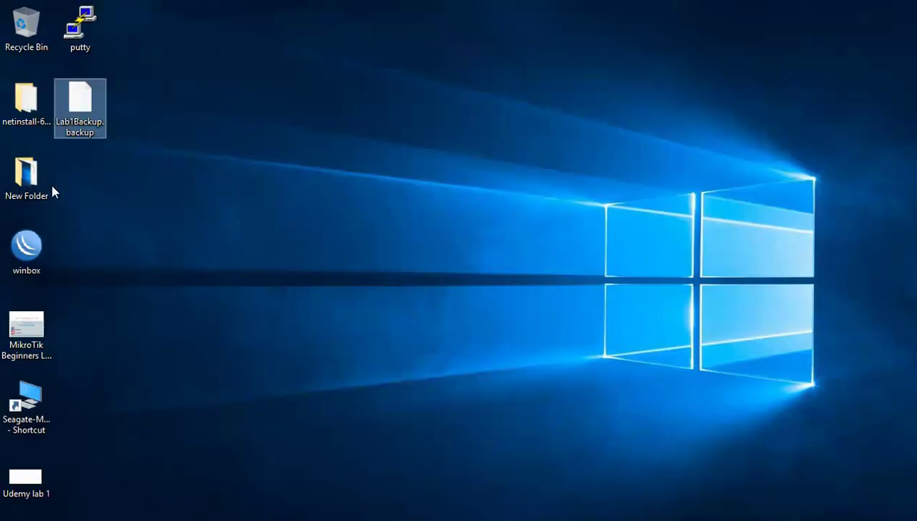
{"action": "left_click_drag", "start_coordinate": [71, 120], "coordinate": [417, 300]}
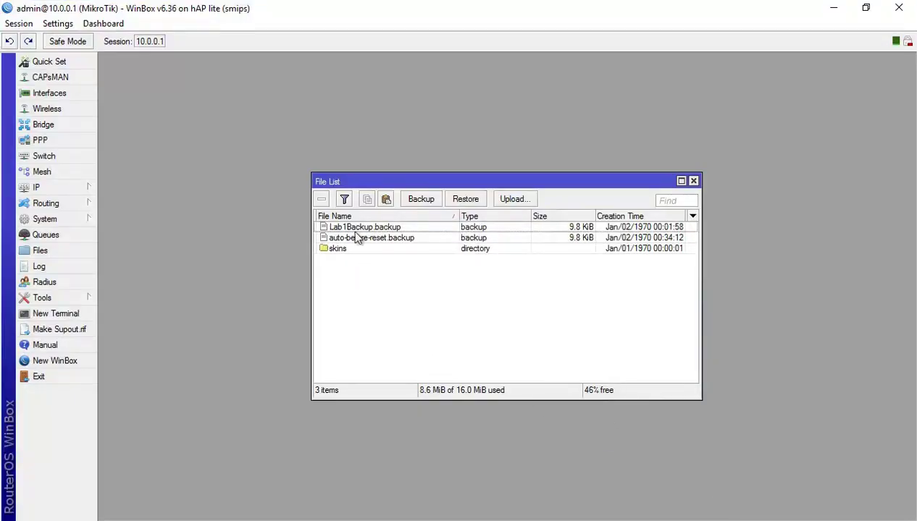
{"action": "left_click", "coordinate": [580, 226]}
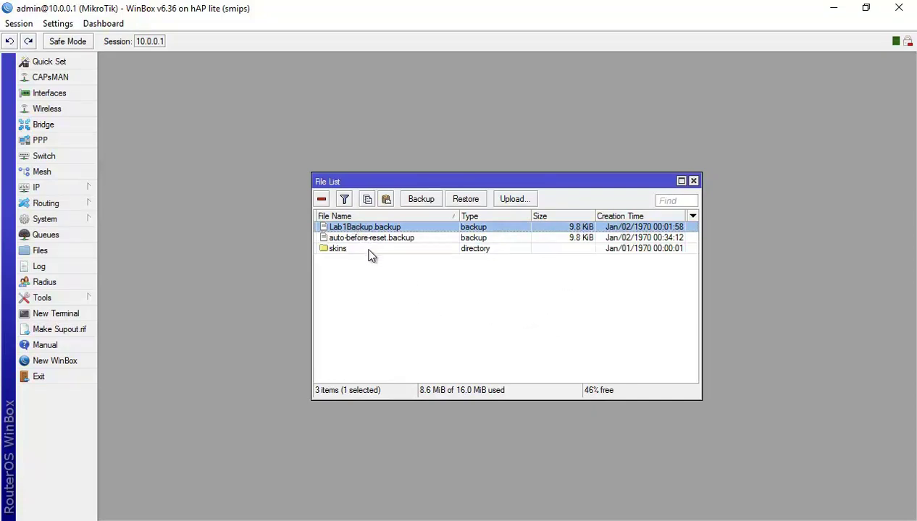
{"action": "left_click", "coordinate": [91, 190]}
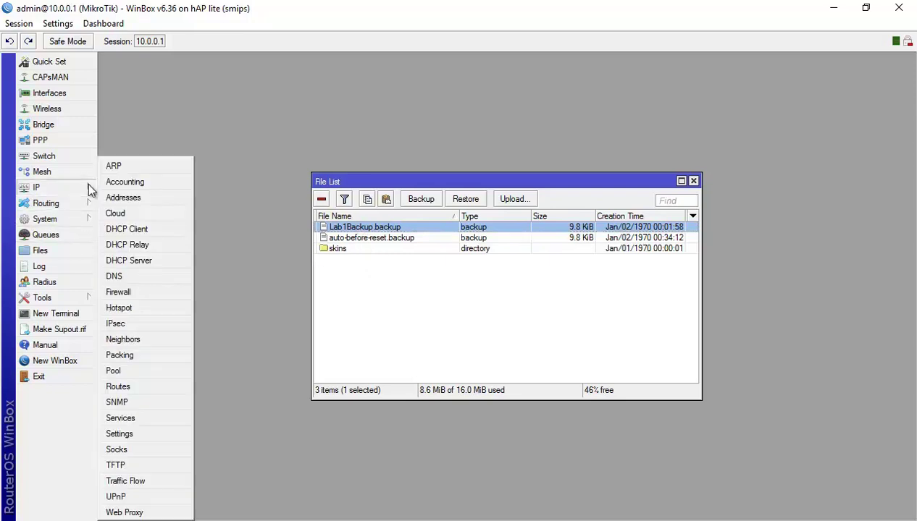
Edit ether1's address from 10.0.0.1/24 to 10.0.0.254/24 and save it.
{"action": "left_click", "coordinate": [116, 200]}
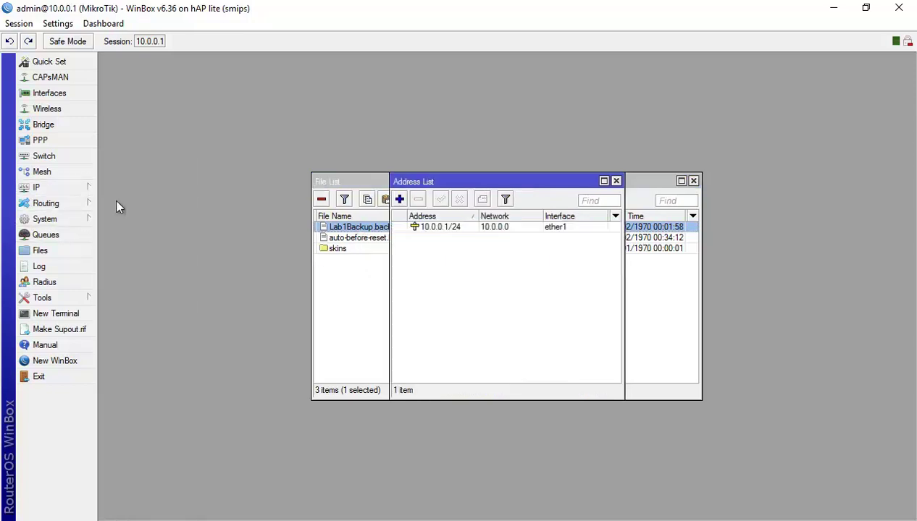
{"action": "double_click", "coordinate": [453, 230]}
{"action": "left_click", "coordinate": [477, 227]}
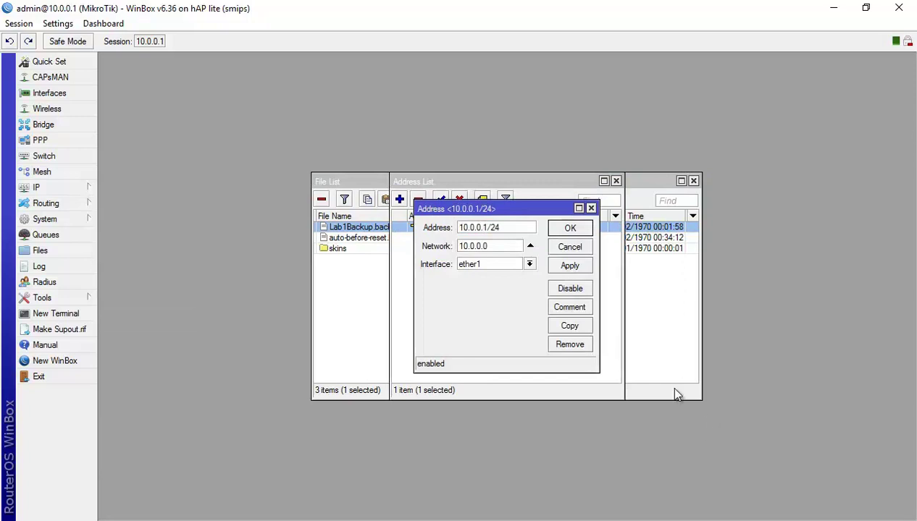
{"action": "key", "text": "Delete"}
{"action": "type", "text": "254"}
{"action": "left_click", "coordinate": [570, 228]}
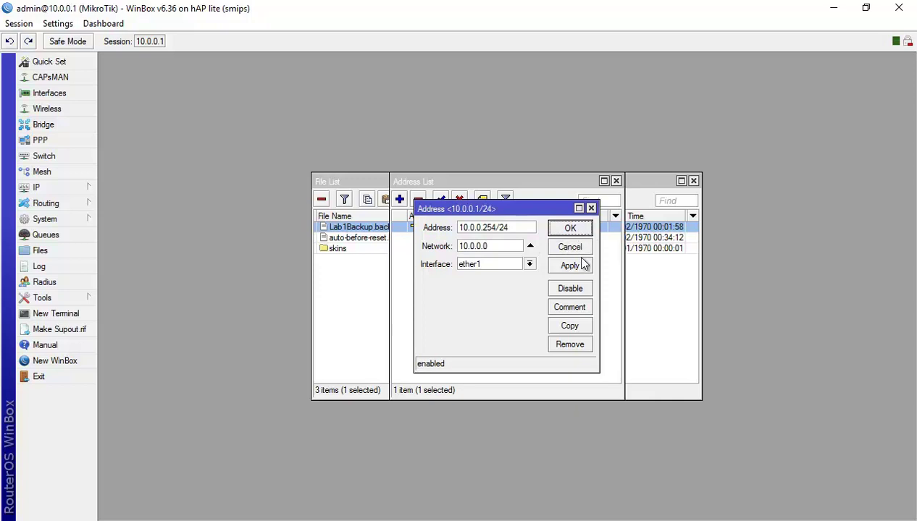
{"action": "left_click", "coordinate": [570, 229]}
{"action": "left_click", "coordinate": [555, 248]}
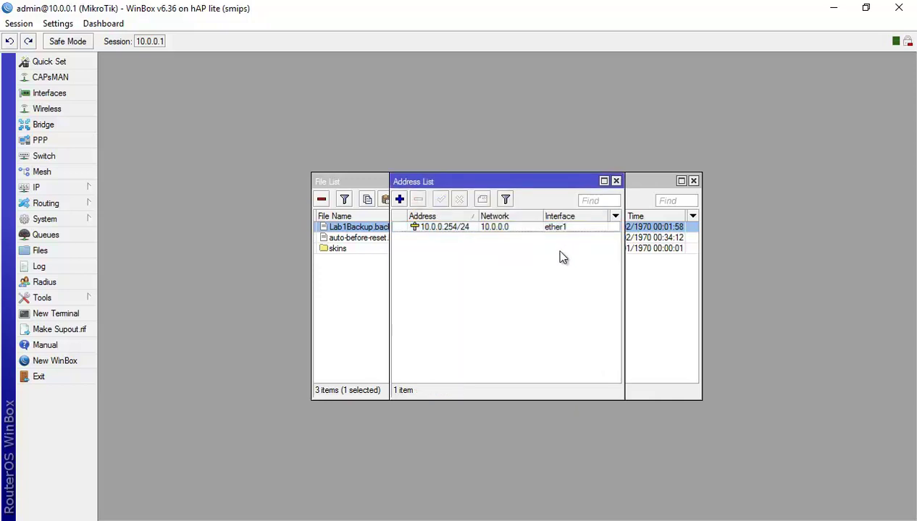
Launch Command Prompt, ping 10.0.0.254 until replies appear, then stop it.
{"action": "left_click", "coordinate": [26, 516]}
{"action": "type", "text": "cn"}
{"action": "key", "text": "BackSpace"}
{"action": "type", "text": "md"}
{"action": "key", "text": "Return"}
{"action": "type", "text": "p"}
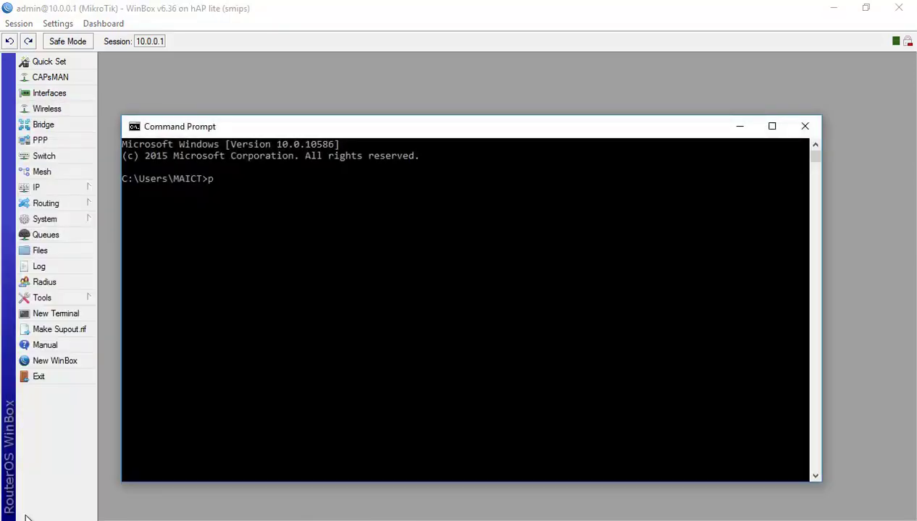
{"action": "type", "text": "ing 10.0.0.254"}
{"action": "key", "text": "Return"}
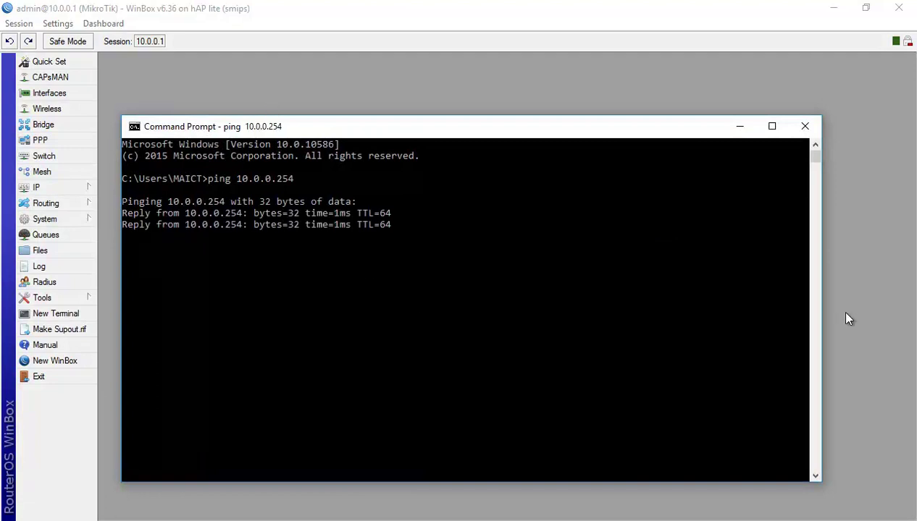
{"action": "key", "text": "ctrl+c"}
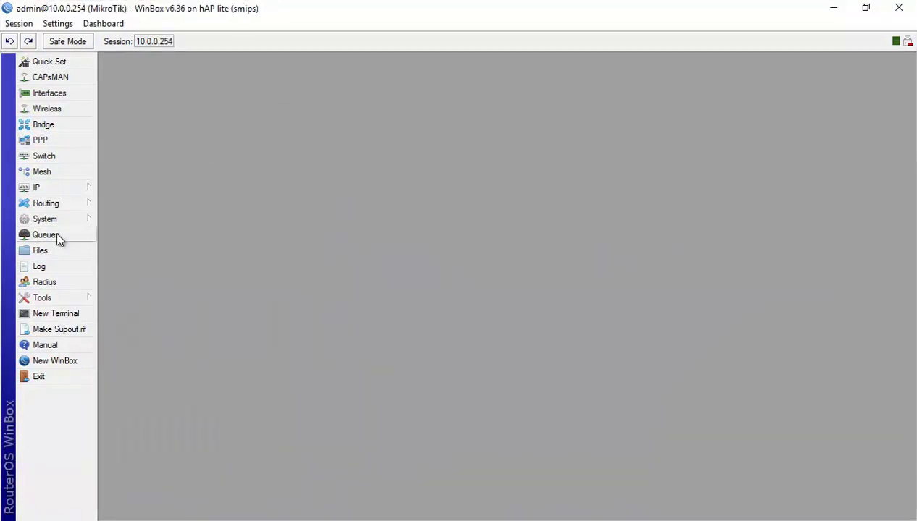
Restore the configuration from Lab1Backup.backup in Files and confirm the reboot.
{"action": "left_click", "coordinate": [54, 251]}
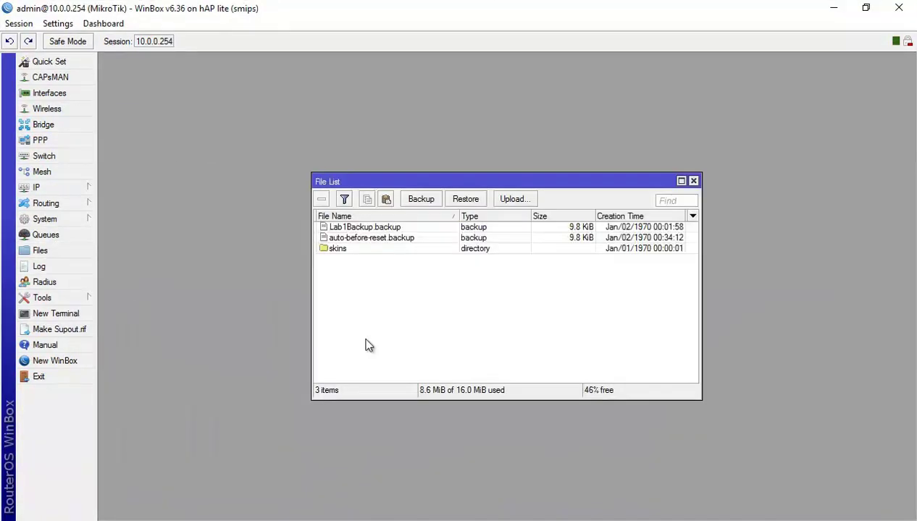
{"action": "left_click", "coordinate": [397, 228]}
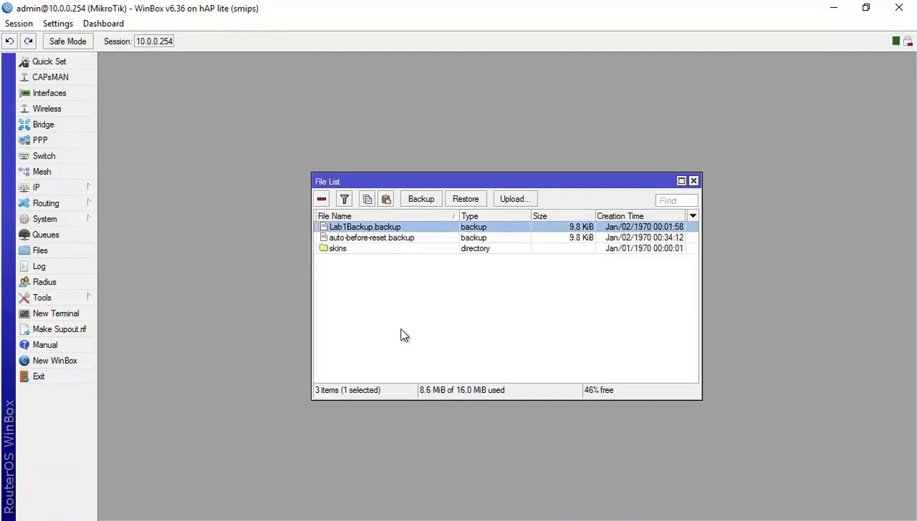
{"action": "left_click", "coordinate": [466, 200]}
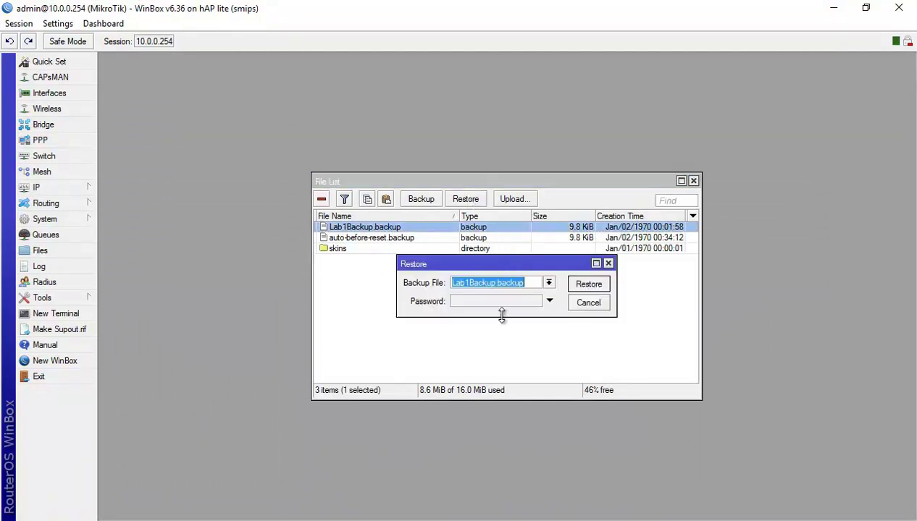
{"action": "left_click", "coordinate": [602, 286]}
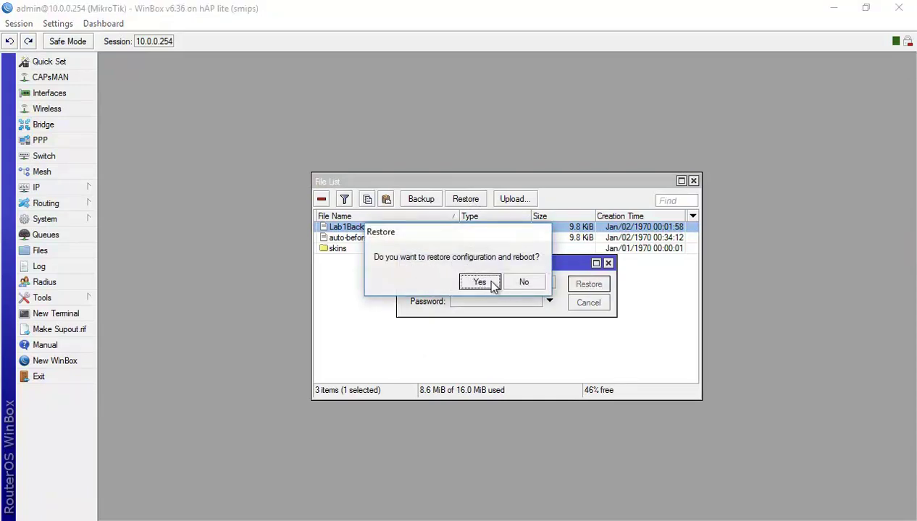
{"action": "left_click", "coordinate": [479, 282]}
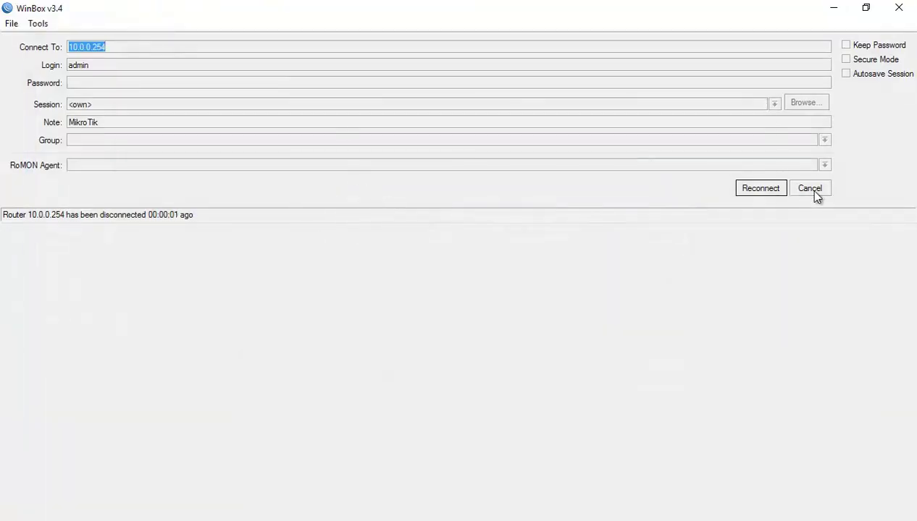
Abandon reconnecting to 10.0.0.254 and draw a red tick beside item 11.
{"action": "left_click", "coordinate": [813, 193]}
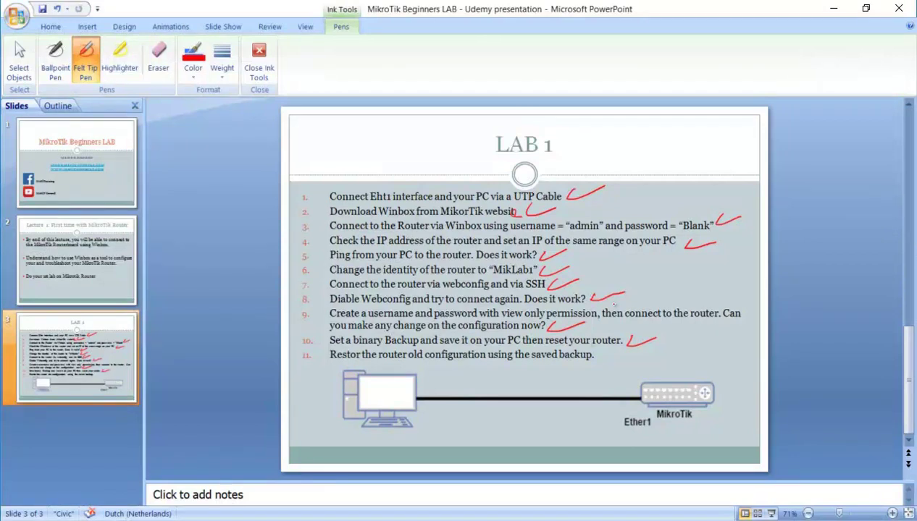
{"action": "left_click_drag", "start_coordinate": [595, 362], "coordinate": [628, 355]}
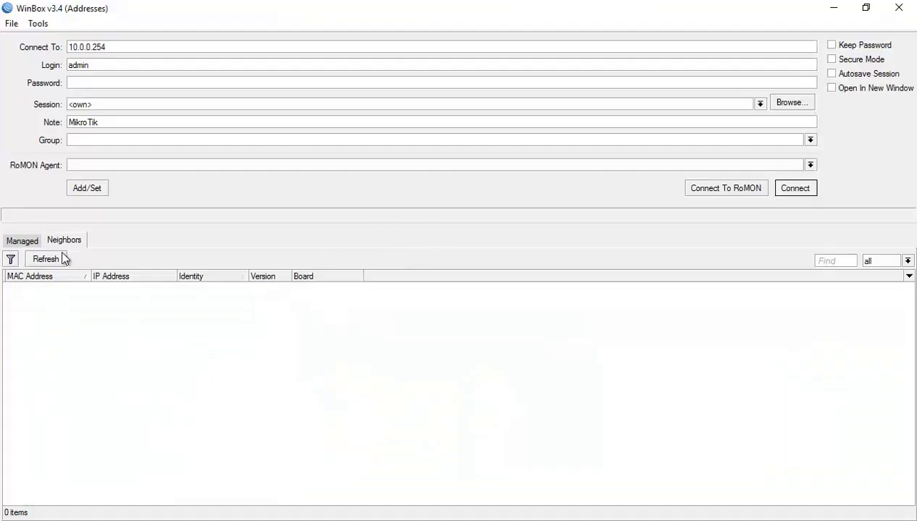
Log into MikLab1 at 10.0.0.1 from the Neighbors list and maximize the session window.
{"action": "left_click", "coordinate": [119, 289]}
{"action": "left_click", "coordinate": [119, 289]}
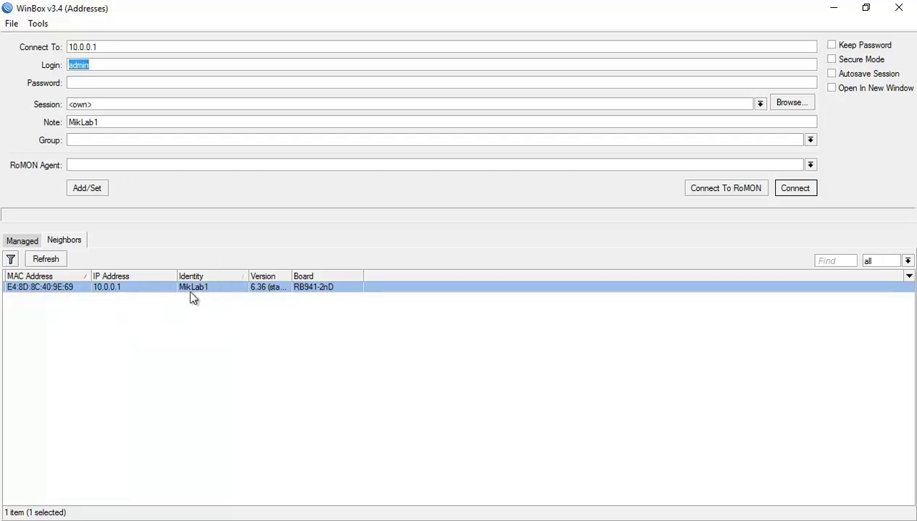
{"action": "left_click", "coordinate": [796, 189]}
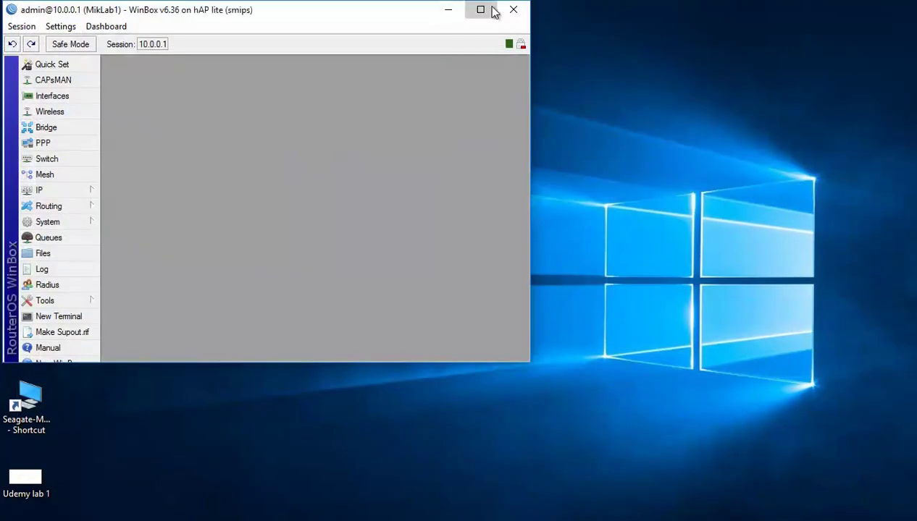
{"action": "left_click", "coordinate": [481, 8]}
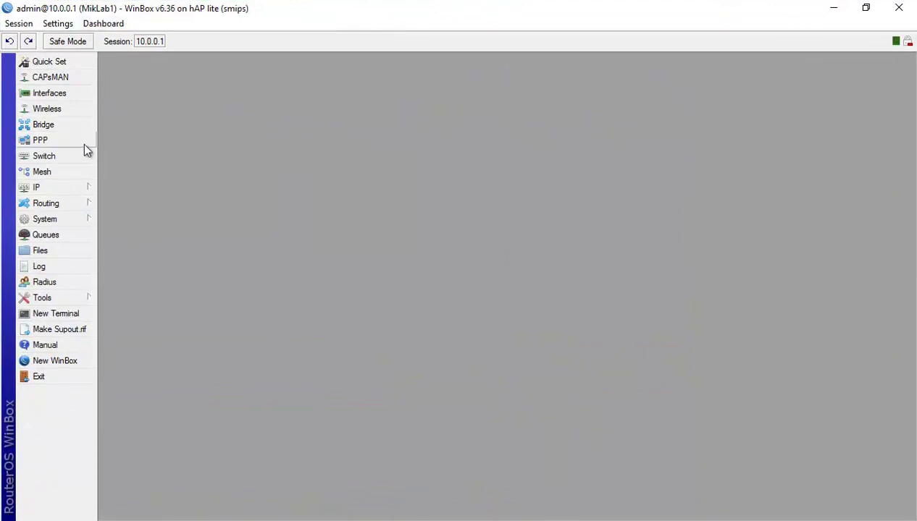
Check the IP address list for 10.0.0.1/24 on ether1.
{"action": "left_click", "coordinate": [78, 185]}
{"action": "left_click", "coordinate": [123, 197]}
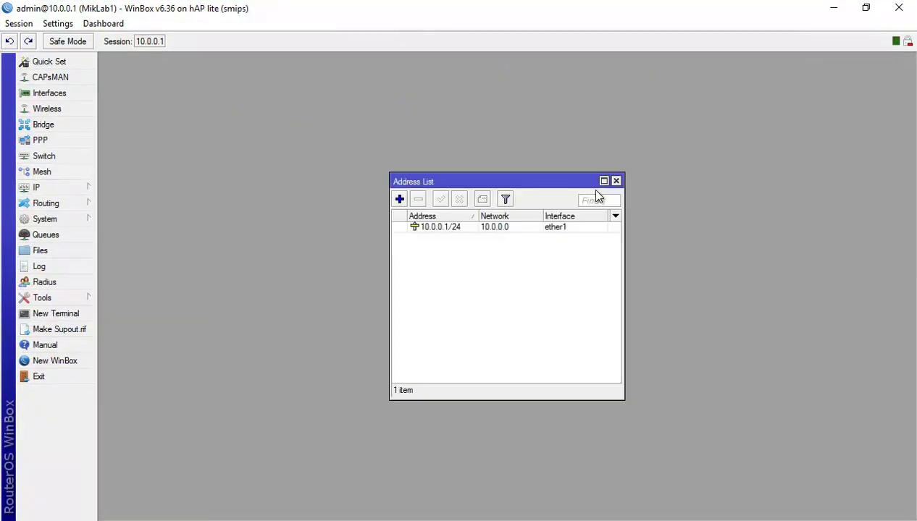
{"action": "left_click", "coordinate": [614, 180]}
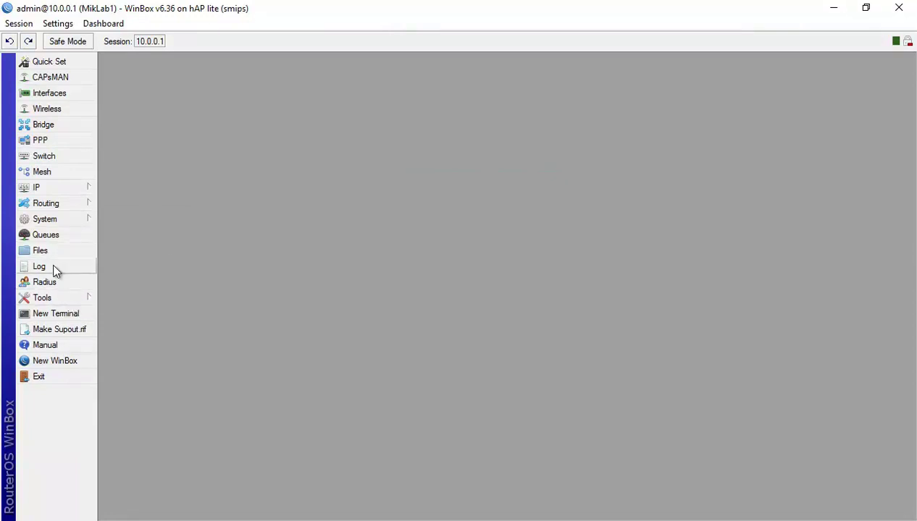
Verify the read-only Lab1 user in System Users, then exit WinBox.
{"action": "left_click", "coordinate": [61, 218]}
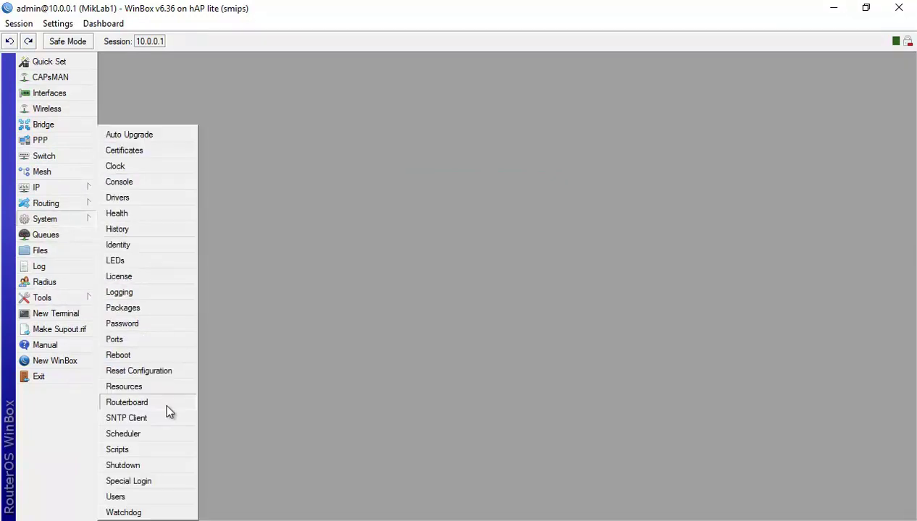
{"action": "left_click", "coordinate": [137, 498]}
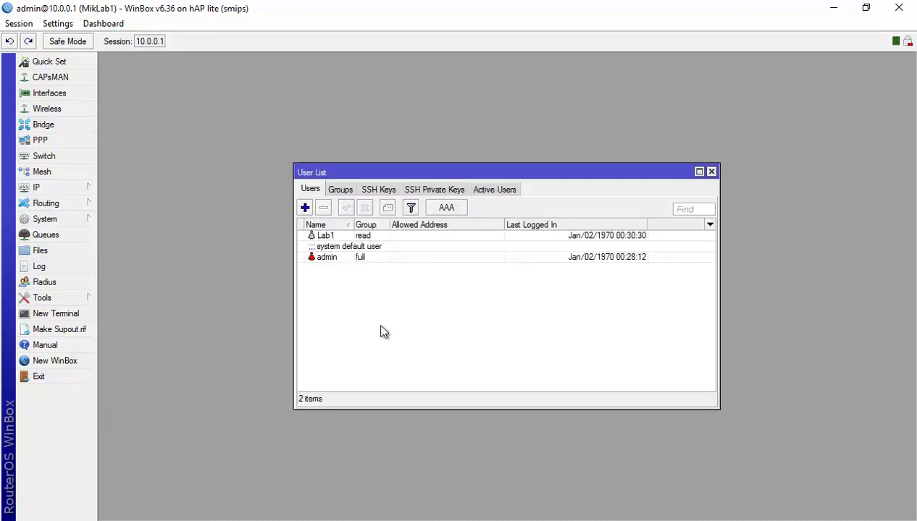
{"action": "left_click", "coordinate": [327, 236]}
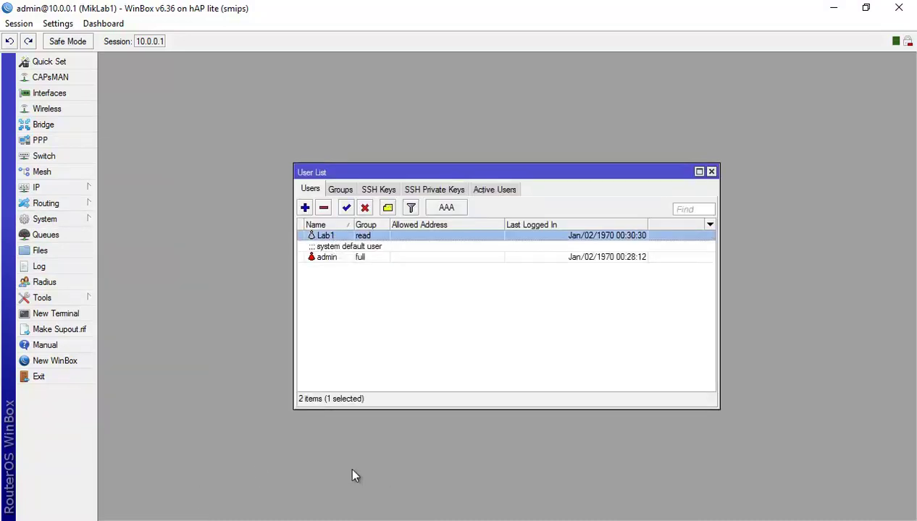
{"action": "left_click", "coordinate": [711, 172]}
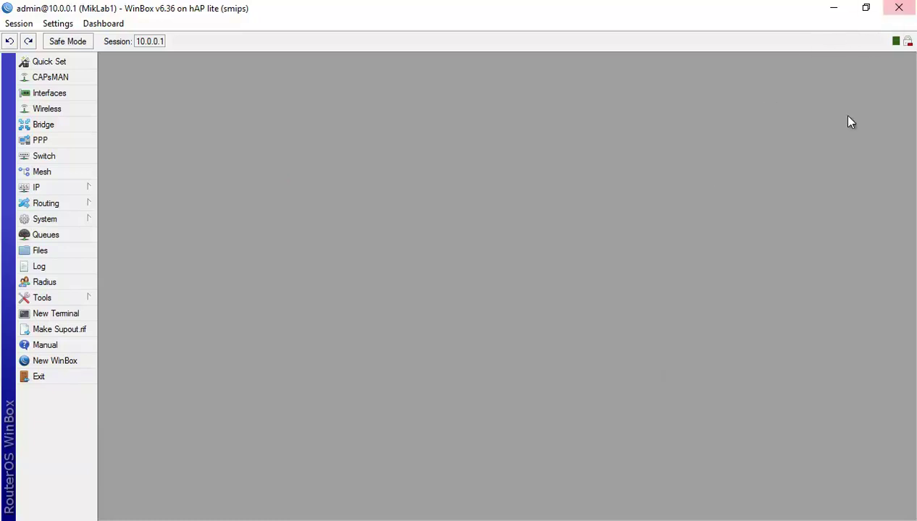
{"action": "left_click", "coordinate": [898, 8]}
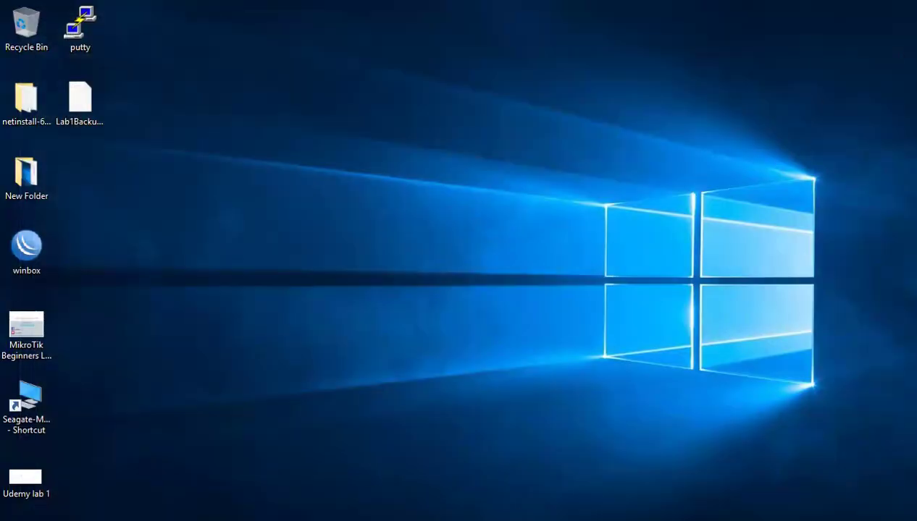